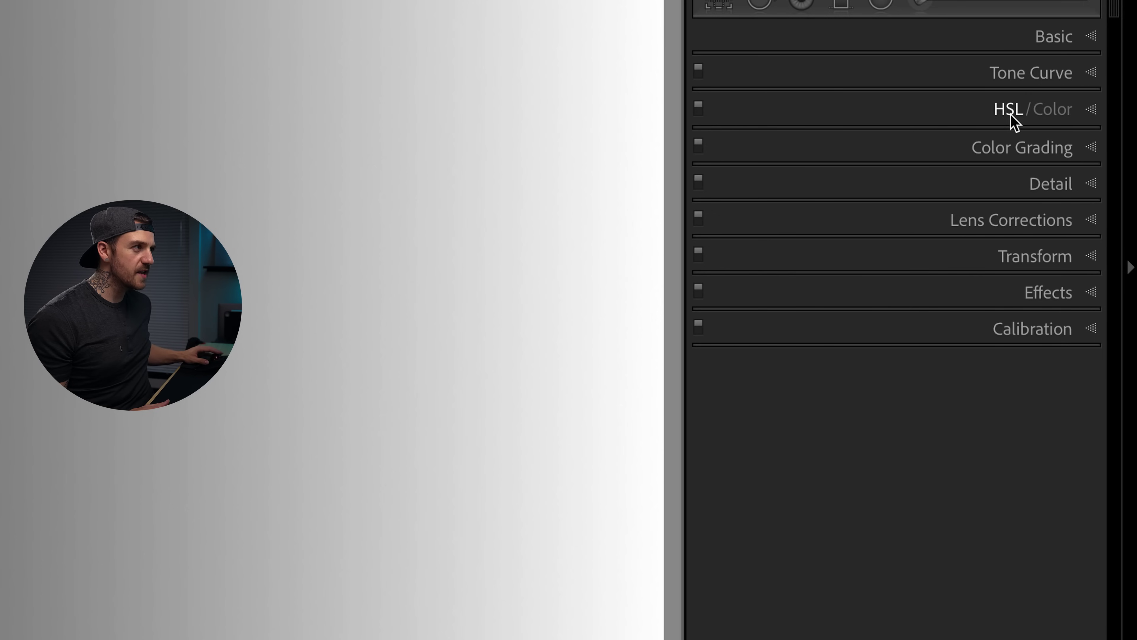
- Expand the Color Grading panel in the Develop module to show the three wheels
left_click(1018, 155)
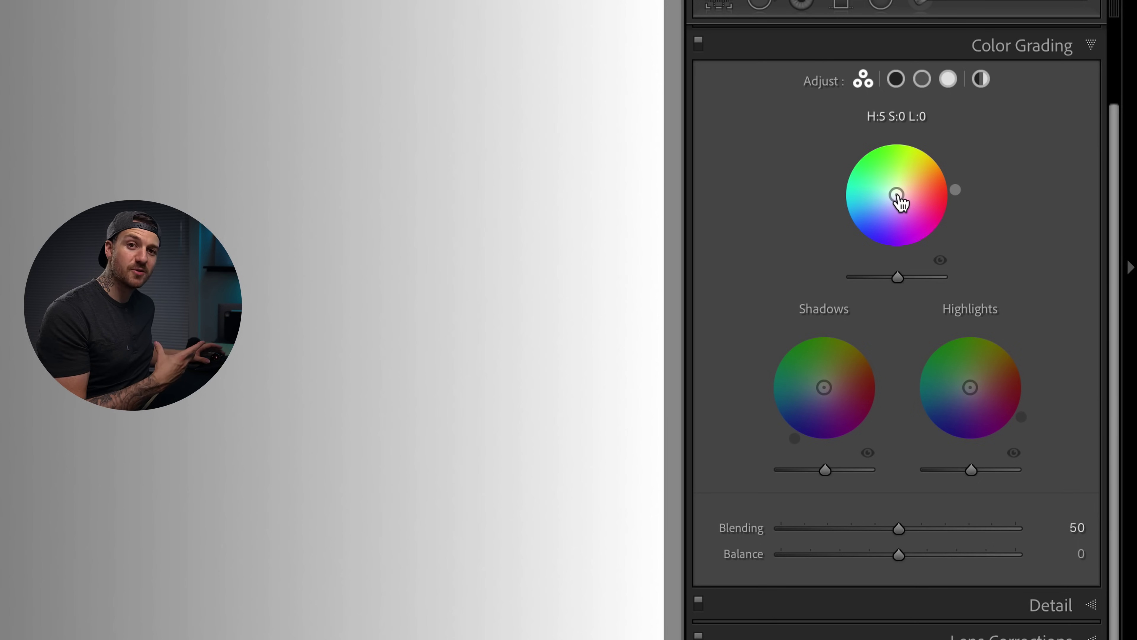
- Tint the midtones fully saturated red-pink, sweep the hue through green to orange, then return to grey
left_click_drag(898, 197, 936, 188)
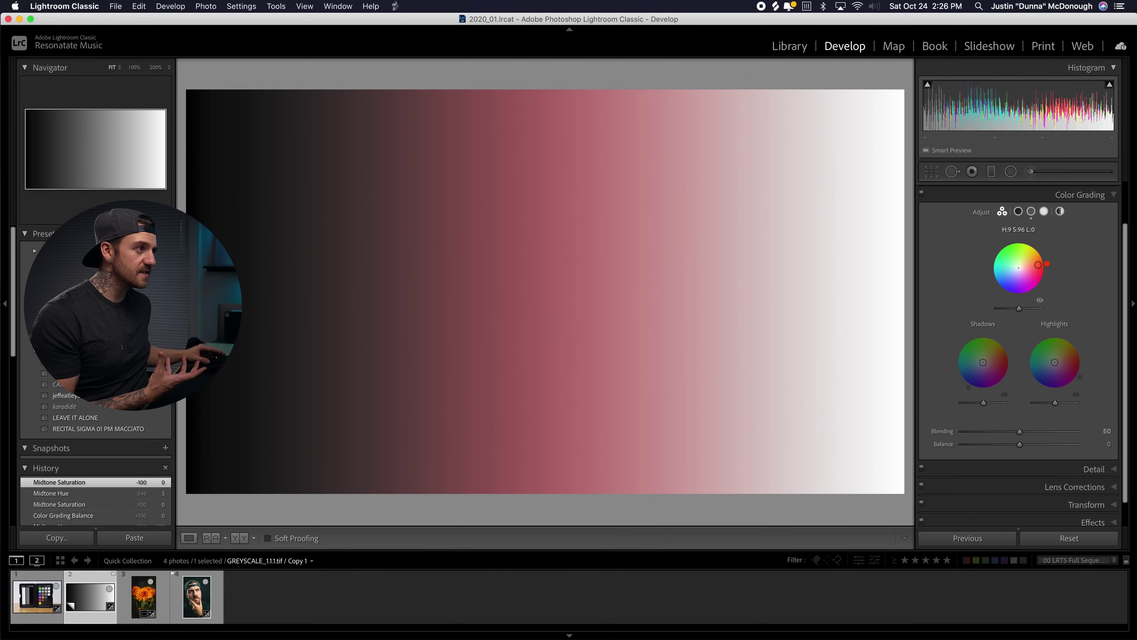
left_click_drag(1038, 265, 1032, 260)
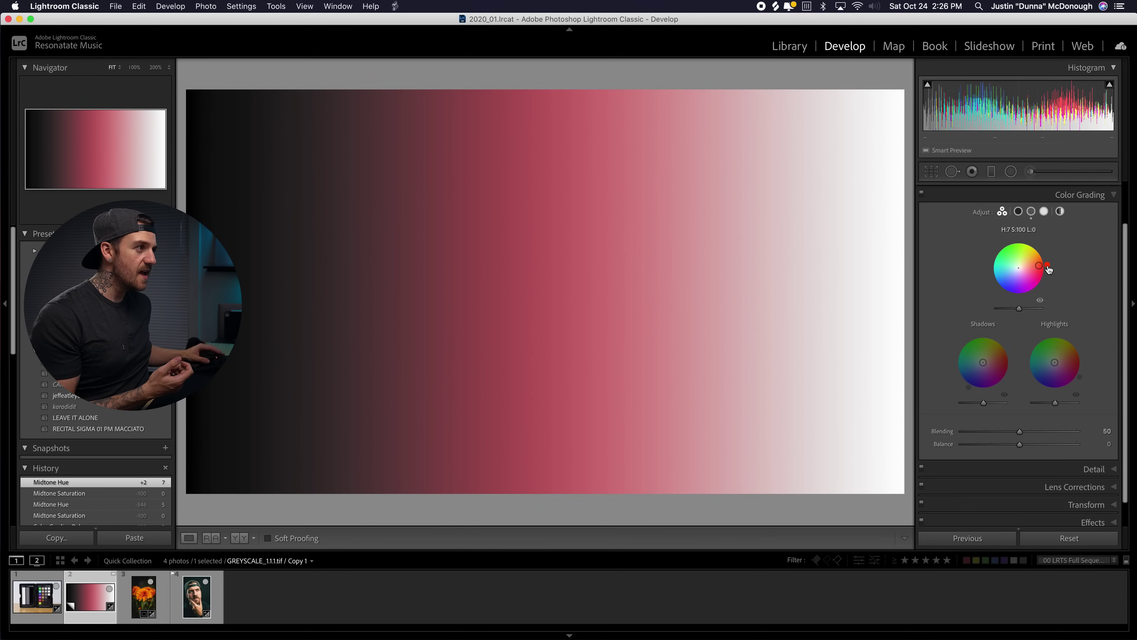
mouse_move(1039, 265)
left_mouse_down()
mouse_move(1014, 249)
mouse_move(994, 267)
mouse_move(999, 281)
mouse_move(1041, 271)
left_mouse_up()
left_click_drag(1041, 270, 1036, 258)
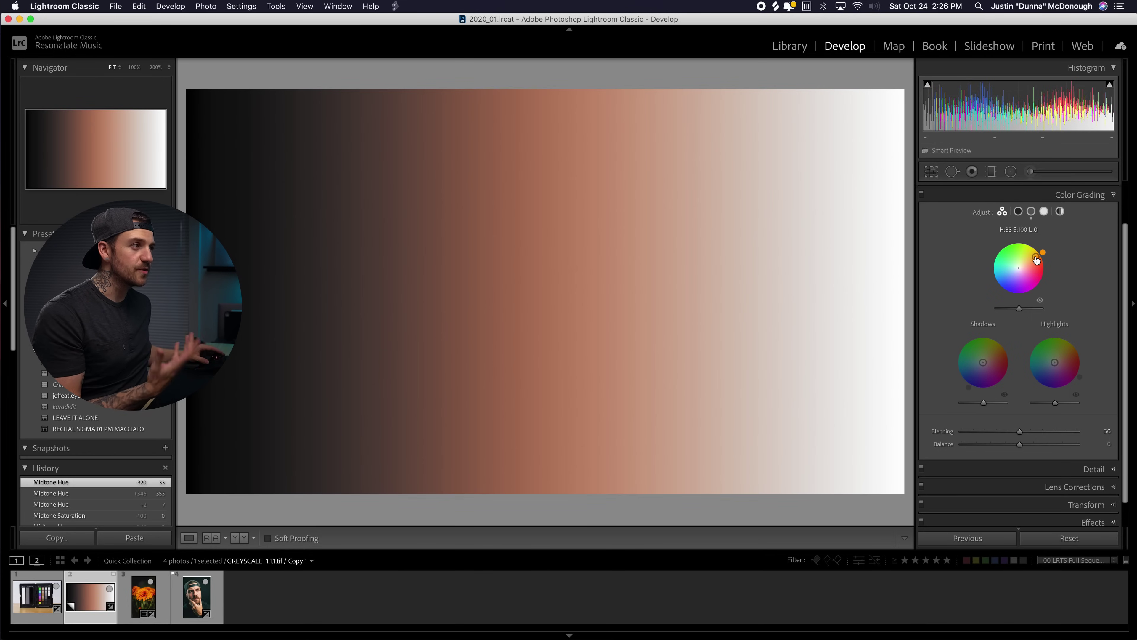
left_click_drag(1025, 270, 1019, 268)
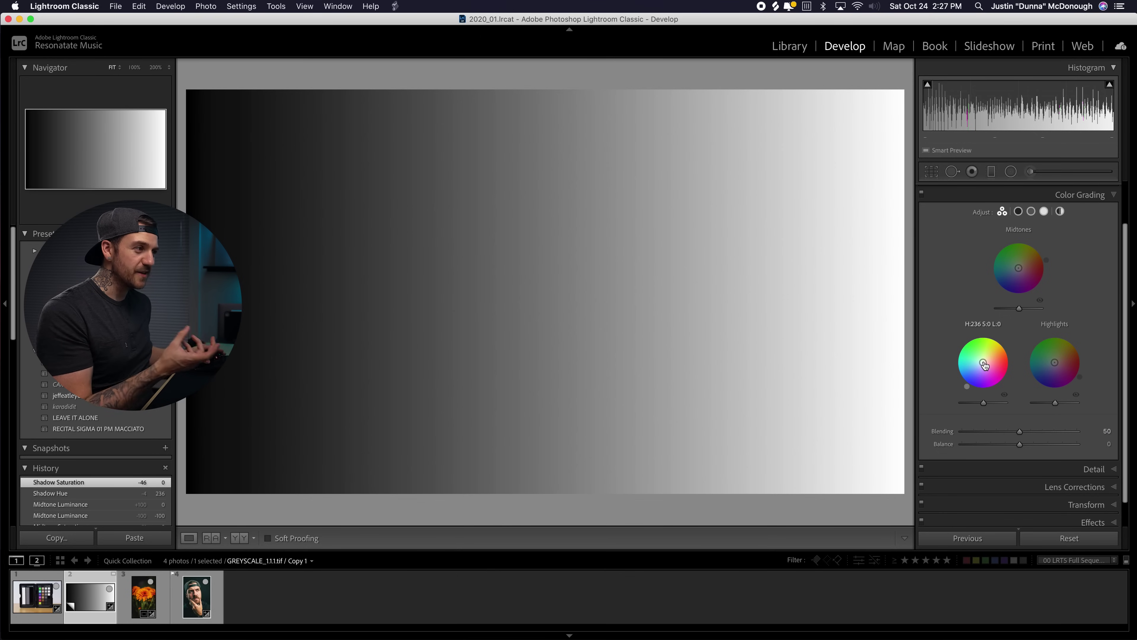
- Tint shadows blue, highlights pink and midtones green (H 104, S 100), keeping midtone luminance at 0
mouse_move(985, 364)
left_mouse_down()
mouse_move(980, 341)
mouse_move(975, 383)
left_mouse_up()
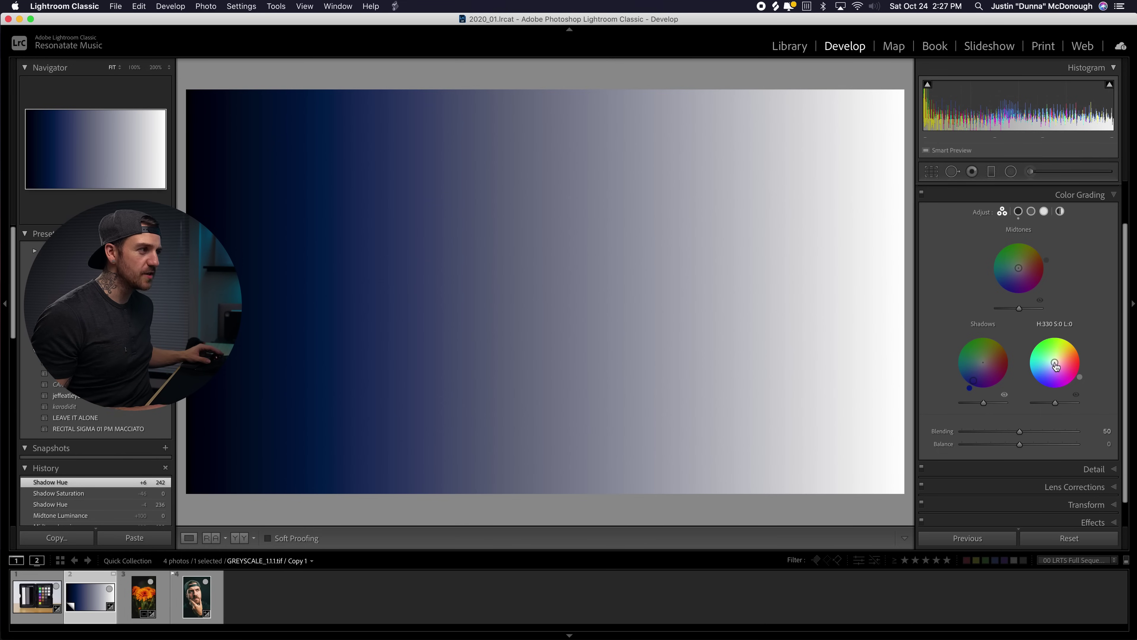
left_click_drag(1056, 365, 1075, 363)
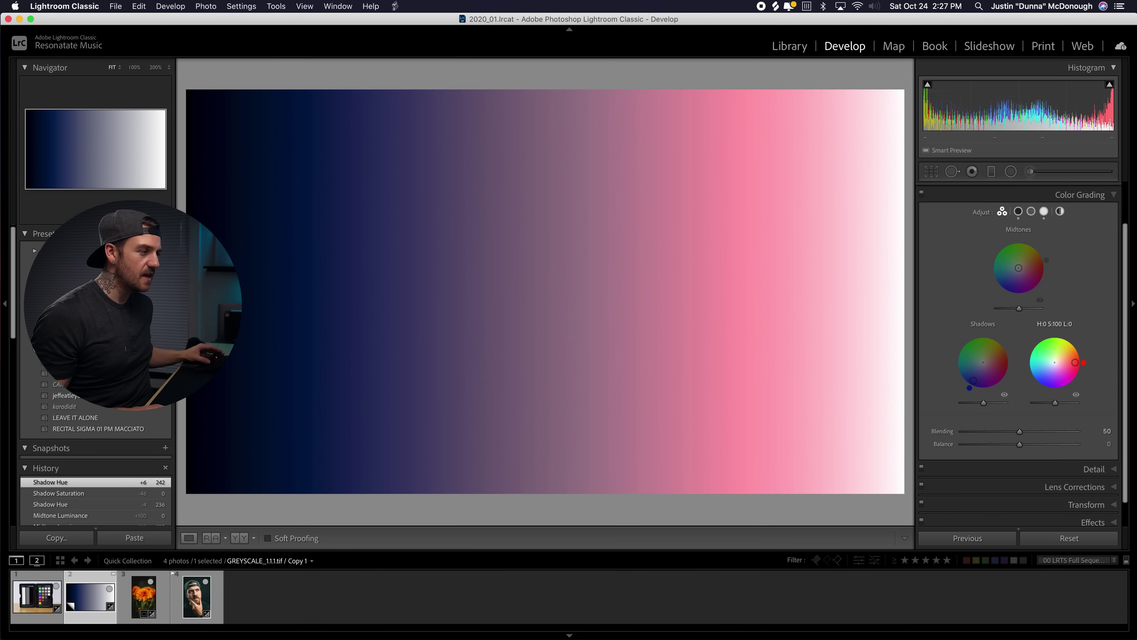
left_click_drag(1019, 268, 1014, 247)
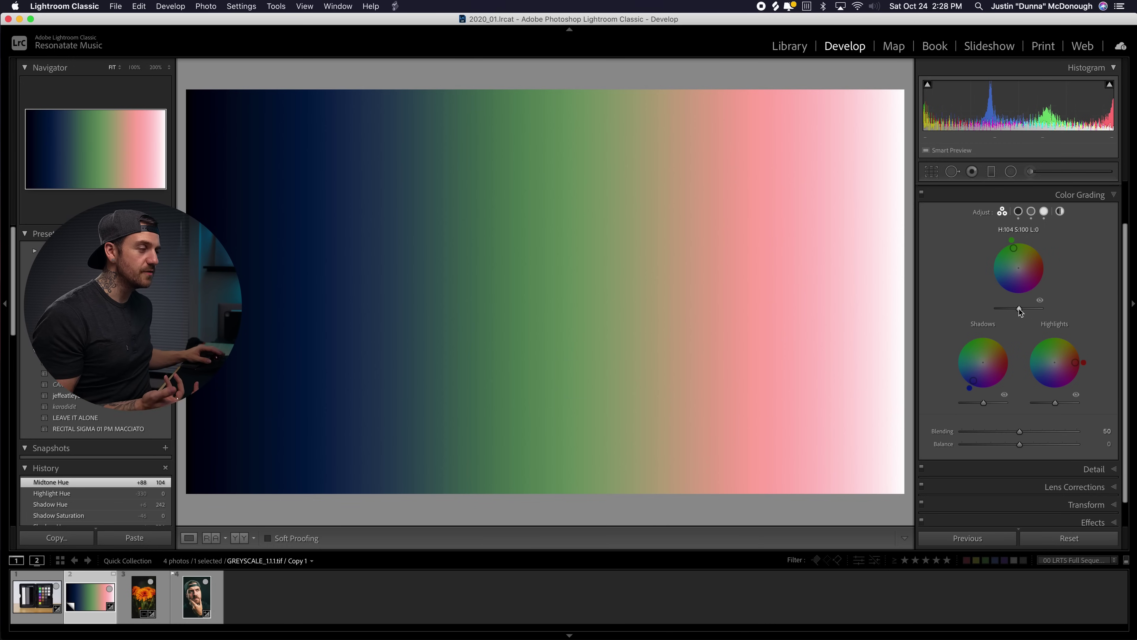
left_click_drag(1019, 309, 939, 308)
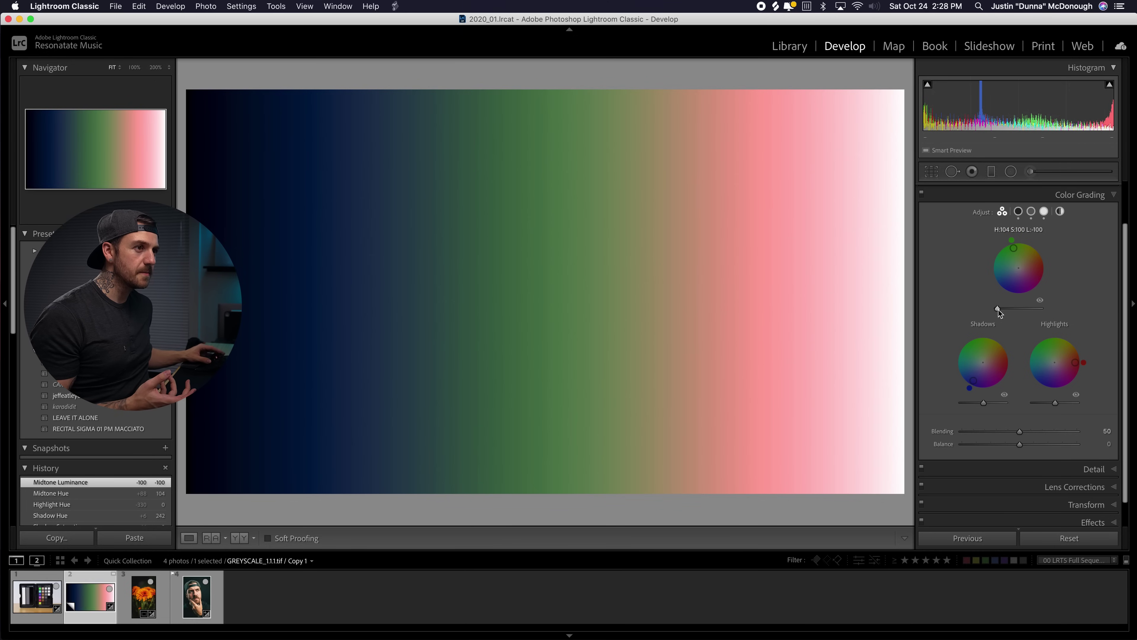
double_click(998, 310)
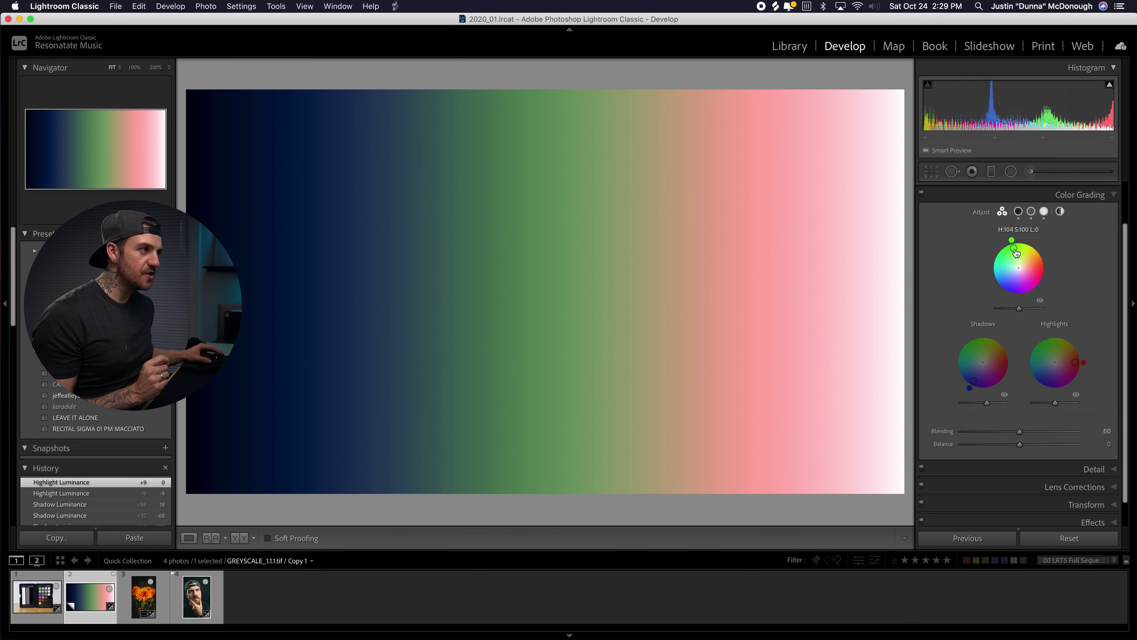
- Reset the wheels, try purple then olive midtone tints, clear them, and reveal the Option-key reset labels
double_click(981, 368)
double_click(1019, 270)
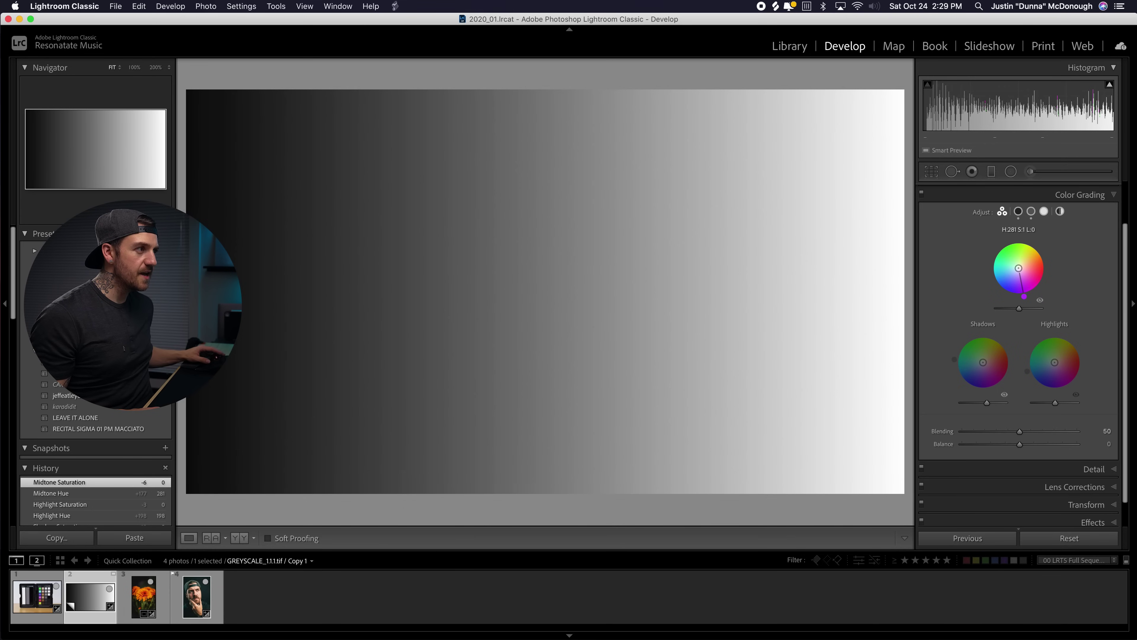
left_click_drag(1018, 268, 1024, 286)
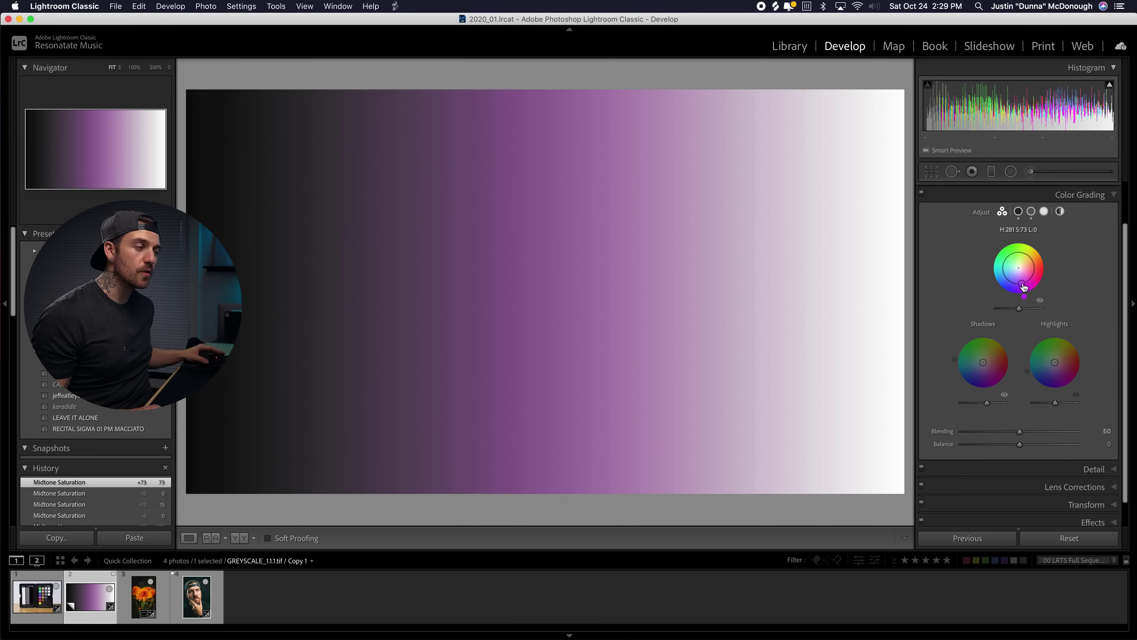
left_click_drag(1024, 296, 1024, 242)
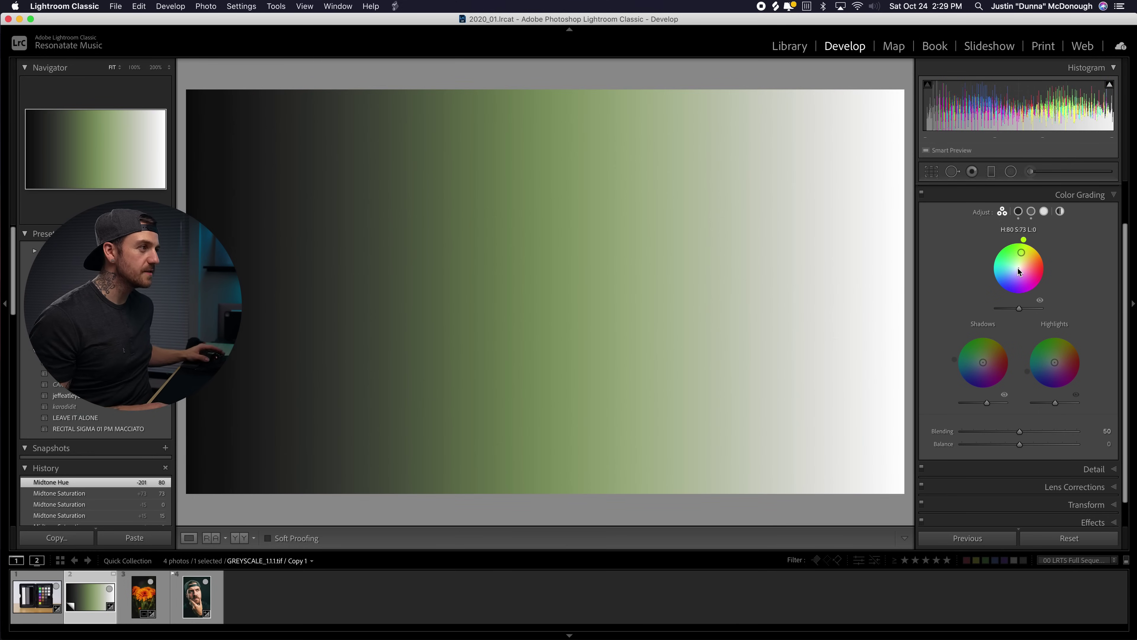
left_click(1019, 271)
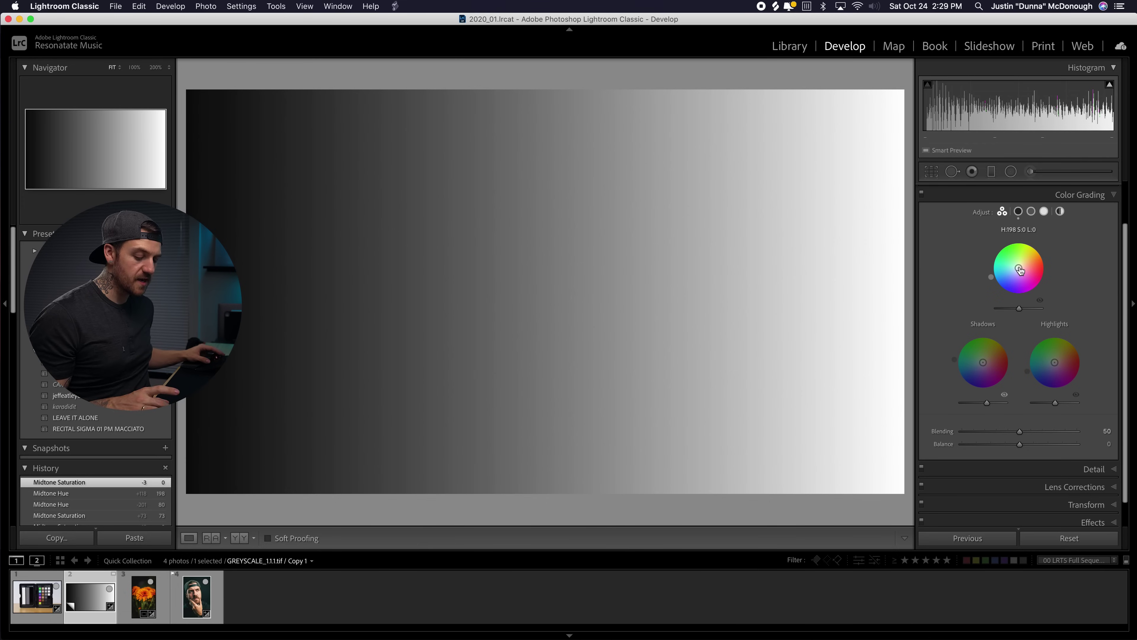
key("alt")
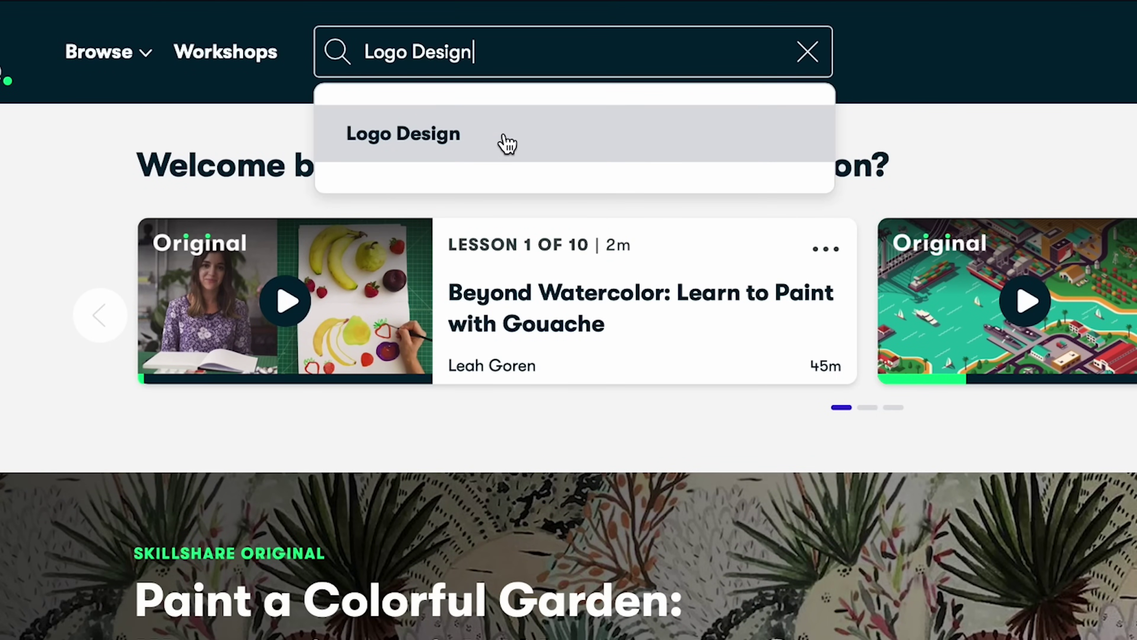
- Choose the Logo Design suggestion to show its class results in Skillshare
left_click(507, 142)
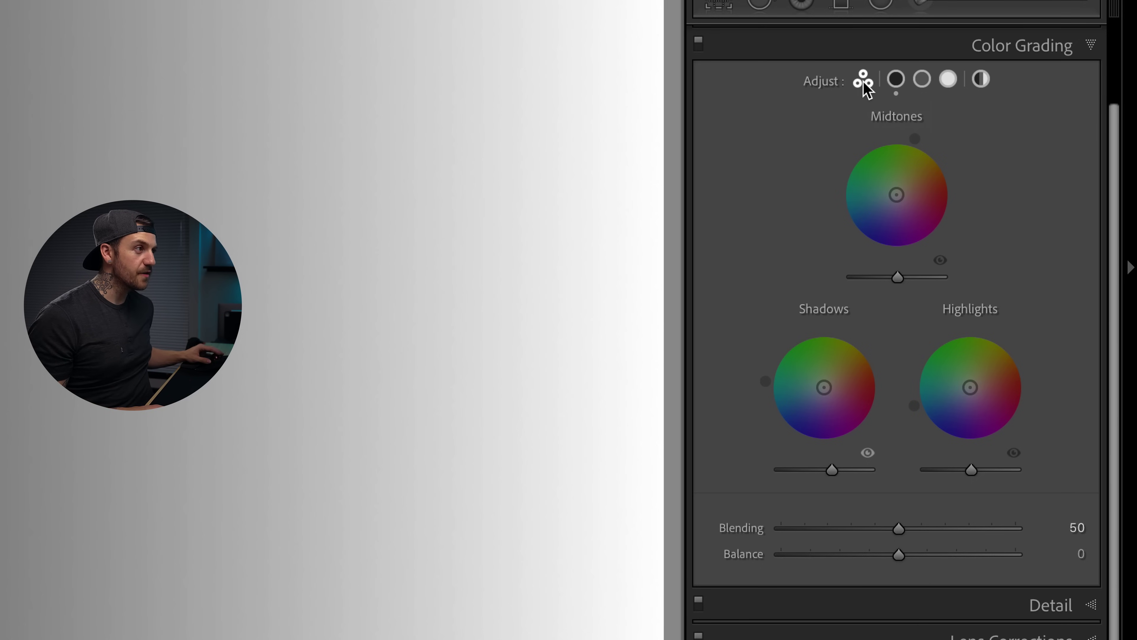
- In the Shadows-only view, set shadow Hue 179, Saturation 61 and Luminance 0
left_click(896, 80)
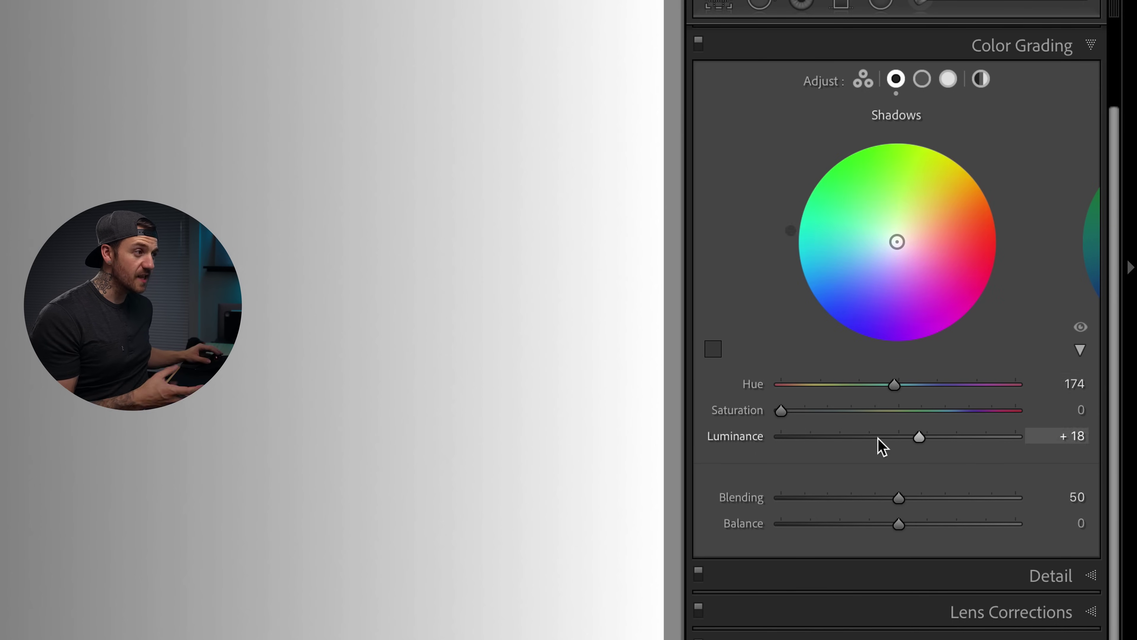
left_click_drag(896, 385, 962, 384)
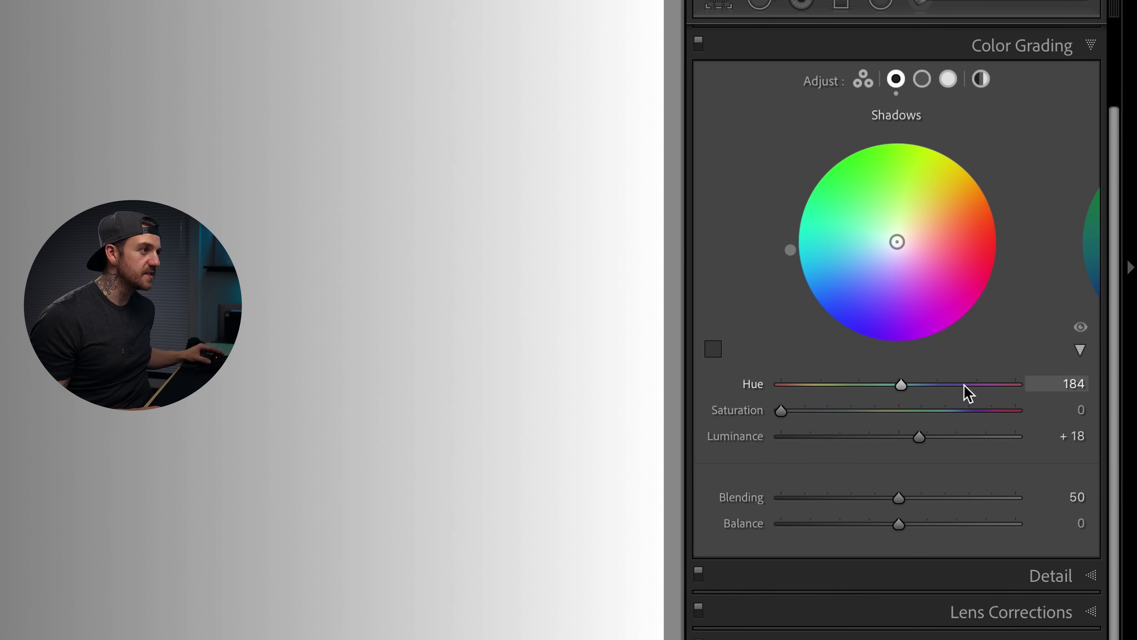
left_click(868, 389)
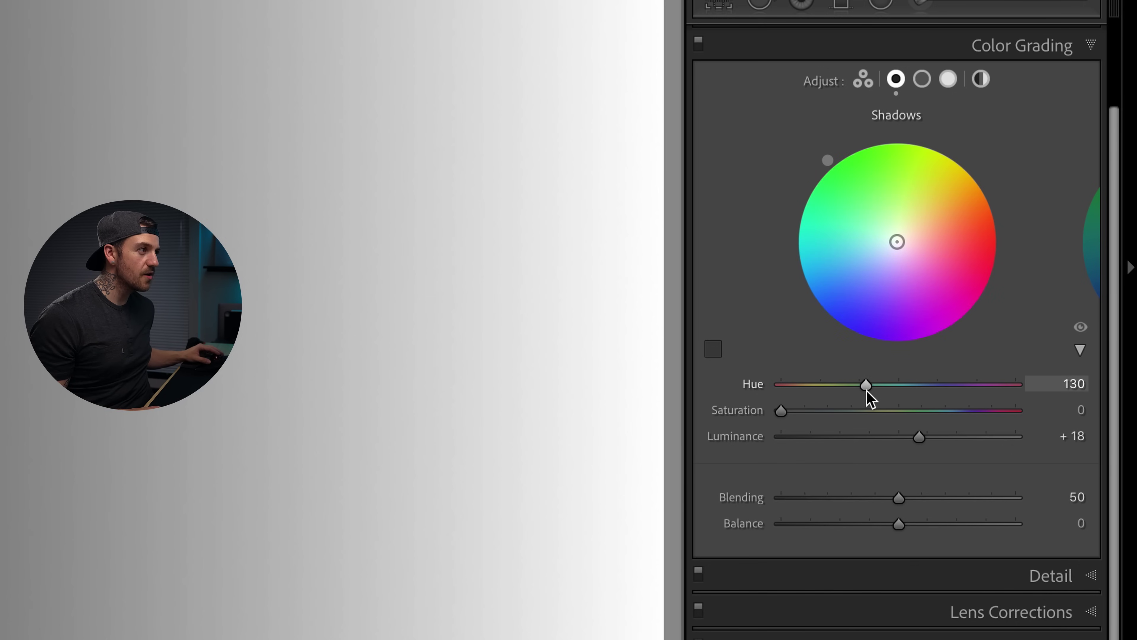
left_click(897, 394)
left_click_drag(779, 412, 909, 407)
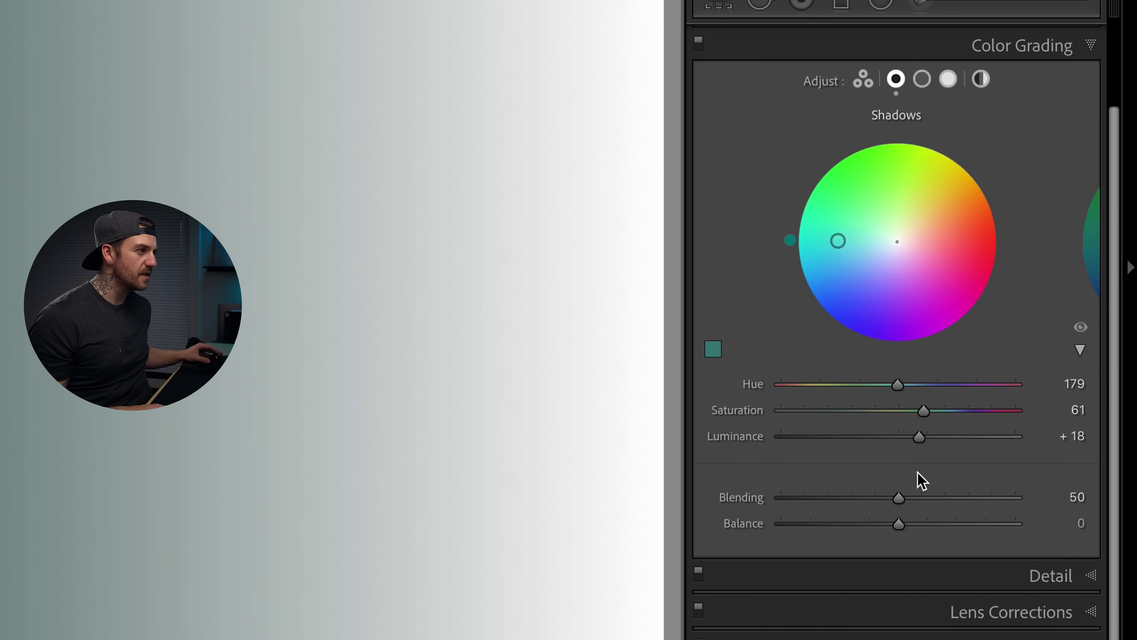
double_click(918, 438)
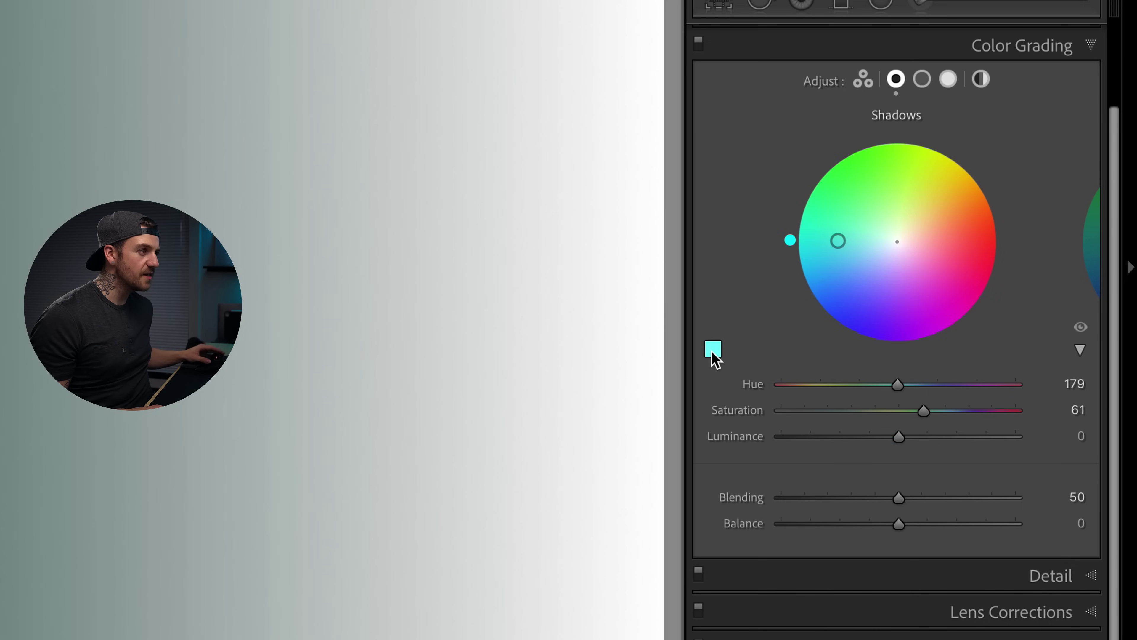
left_click(712, 353)
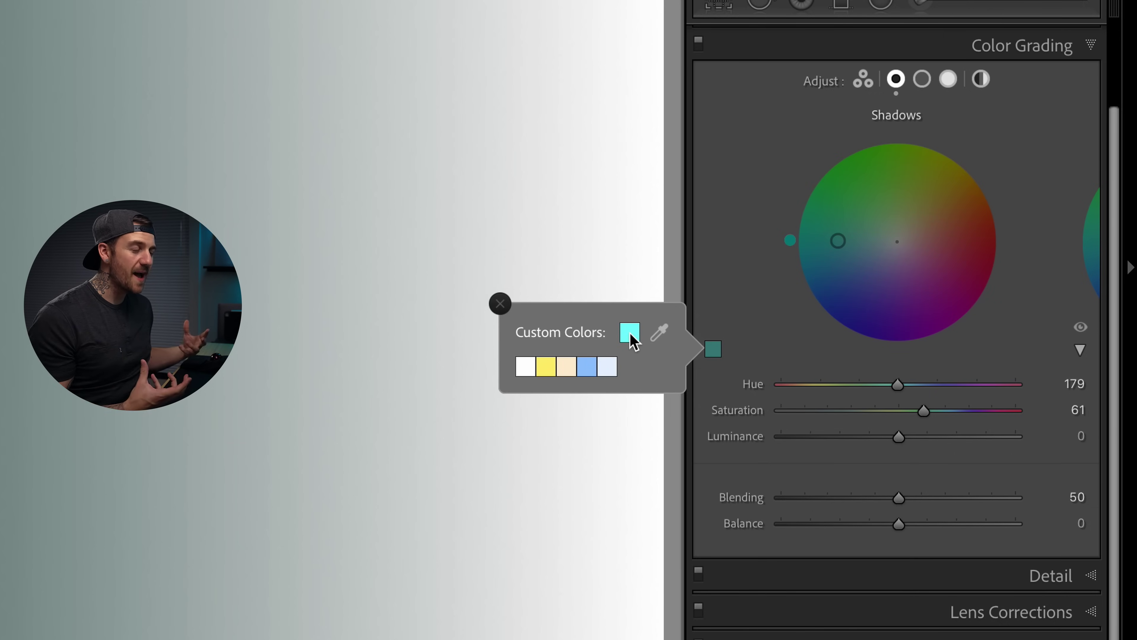
- Store the teal in the first custom swatch, reset all swatches, then reset the portrait's settings
right_click(528, 366)
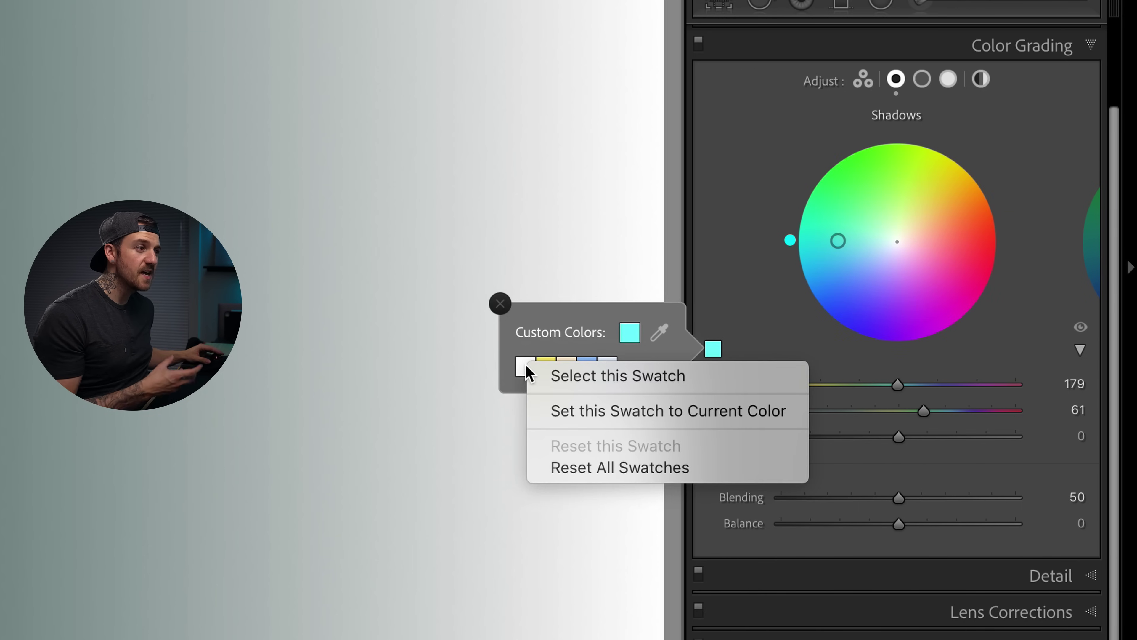
left_click(611, 413)
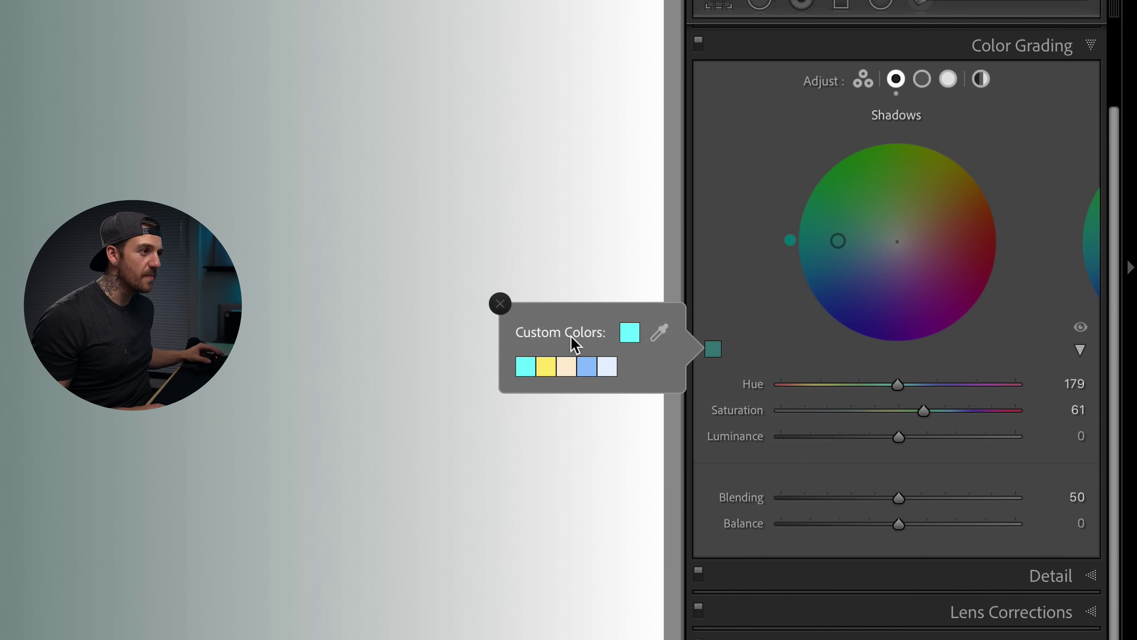
right_click(527, 368)
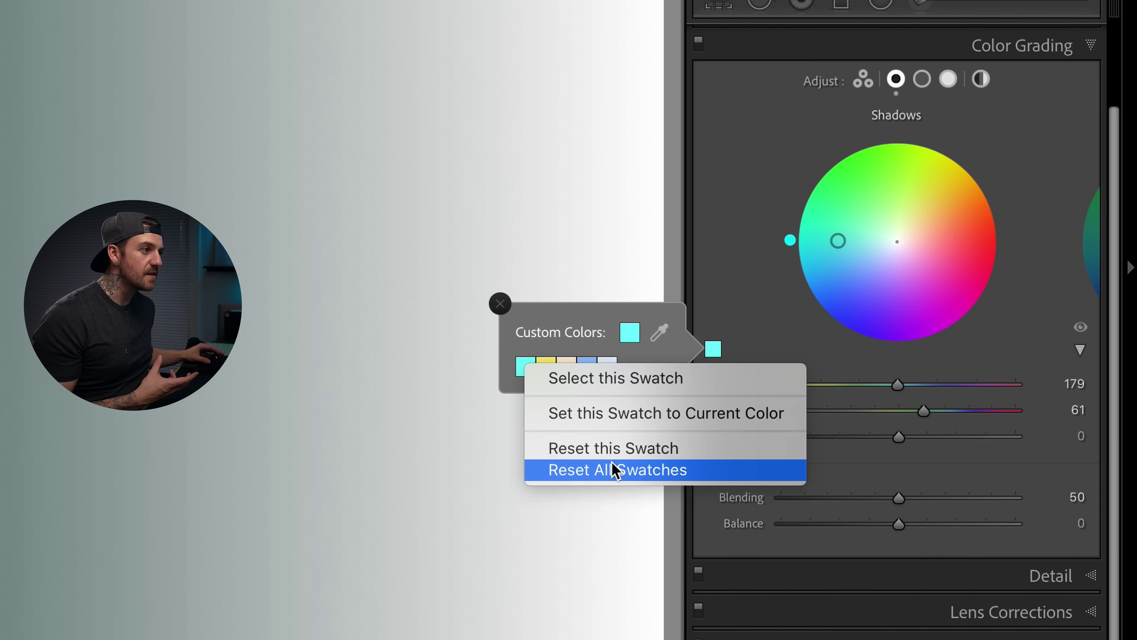
left_click(619, 469)
key("super+shift+r")
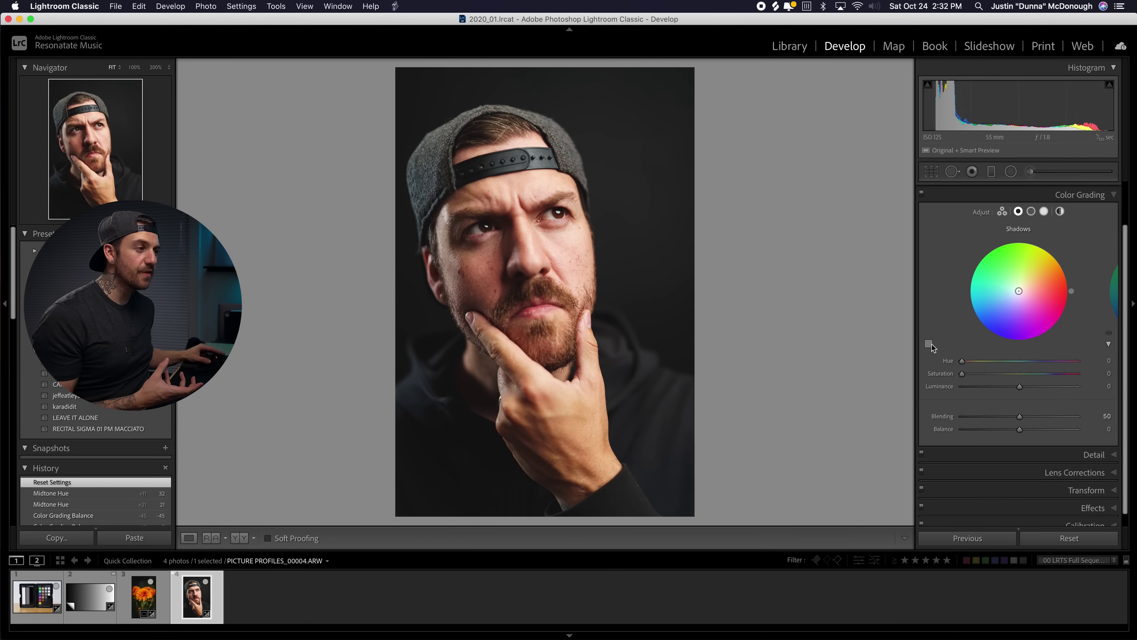
- Sample the face's skin tone as the portrait's shadow colour and save it to the first swatch
left_click(930, 343)
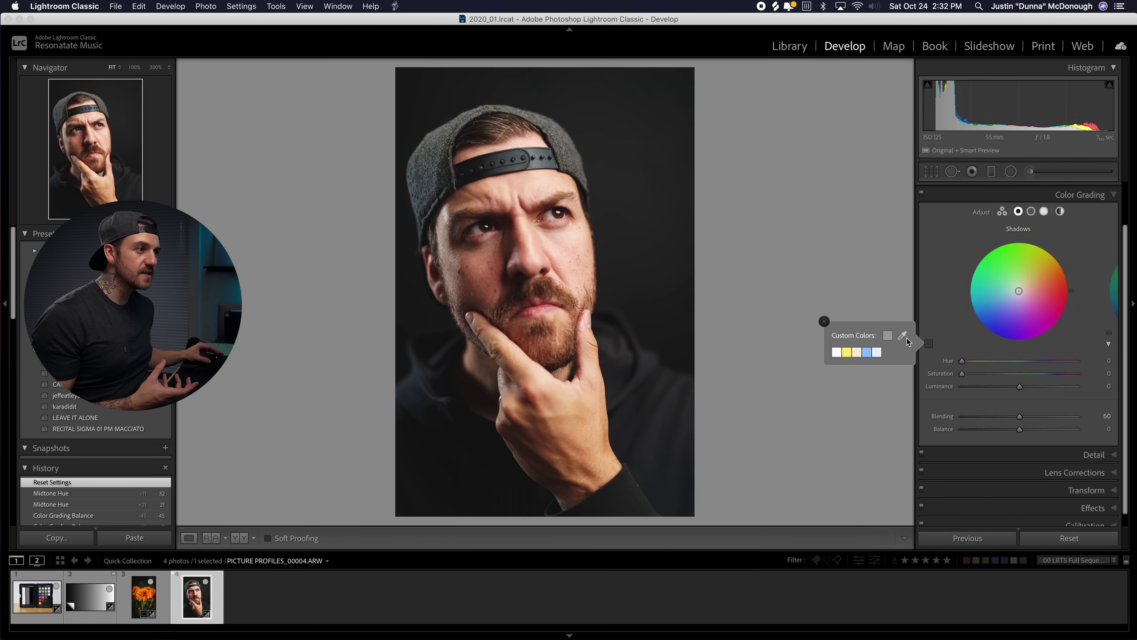
left_click_drag(902, 335, 485, 270)
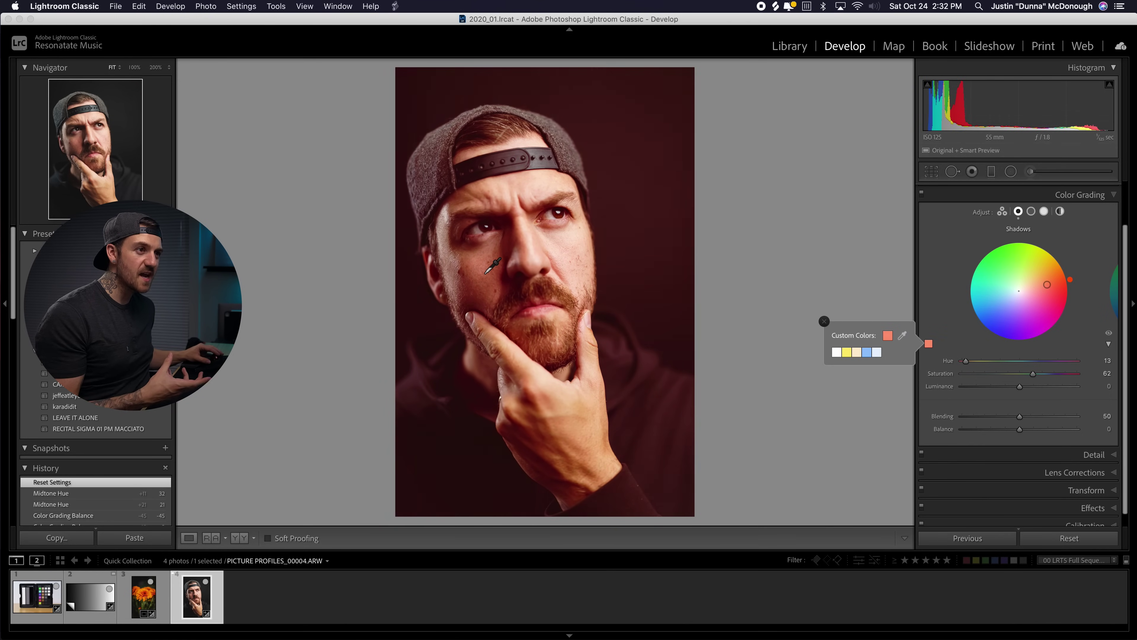
left_click_drag(488, 261, 568, 249)
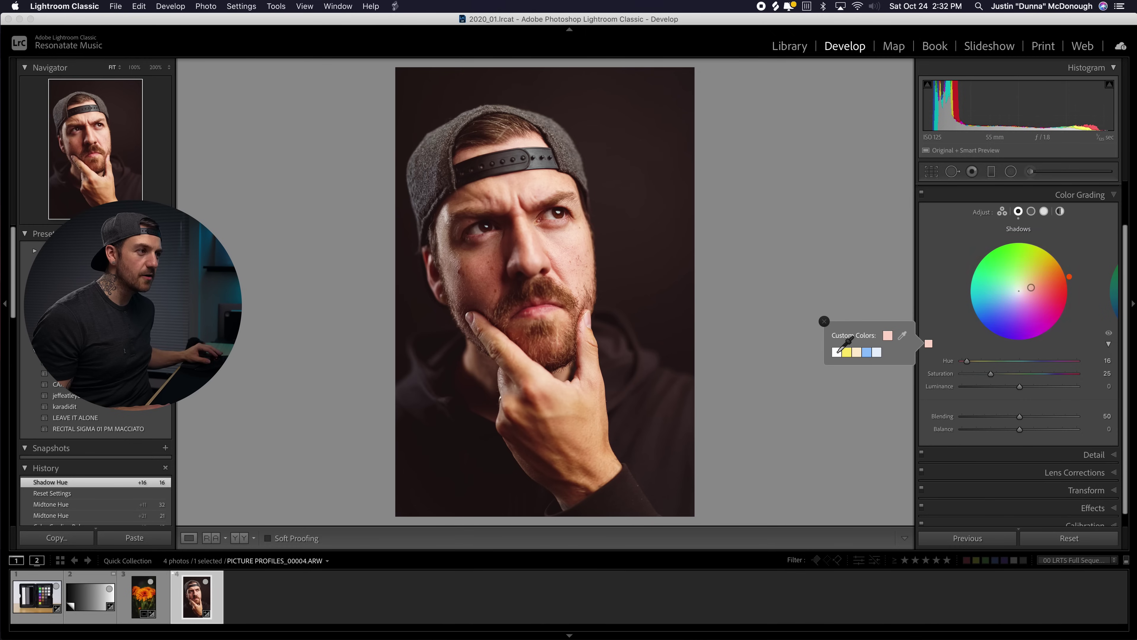
right_click(836, 352)
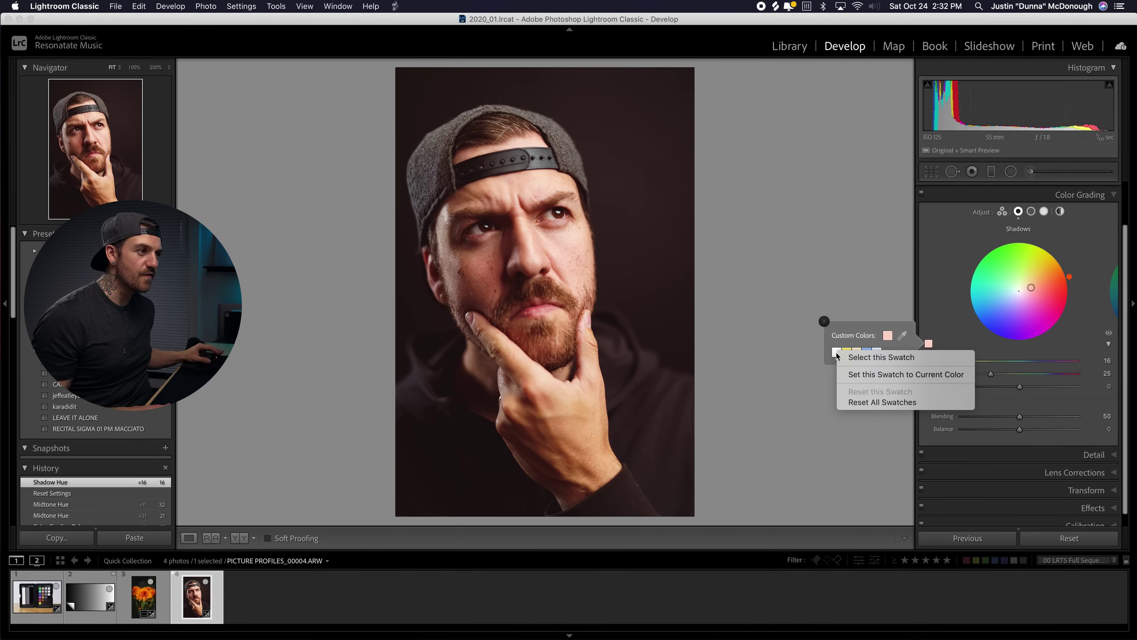
left_click(872, 374)
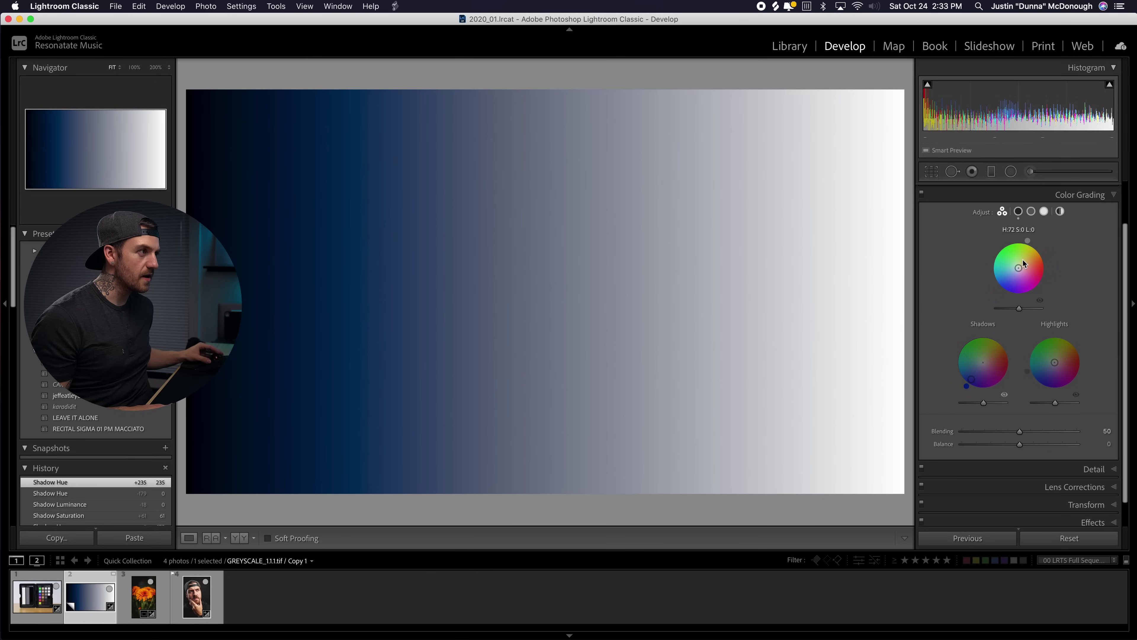
- Tint midtones saturated green and highlights fully pink, raise Blending to 100, and recheck shadow saturation
left_click_drag(1018, 262, 1015, 251)
left_click_drag(1055, 362, 1075, 362)
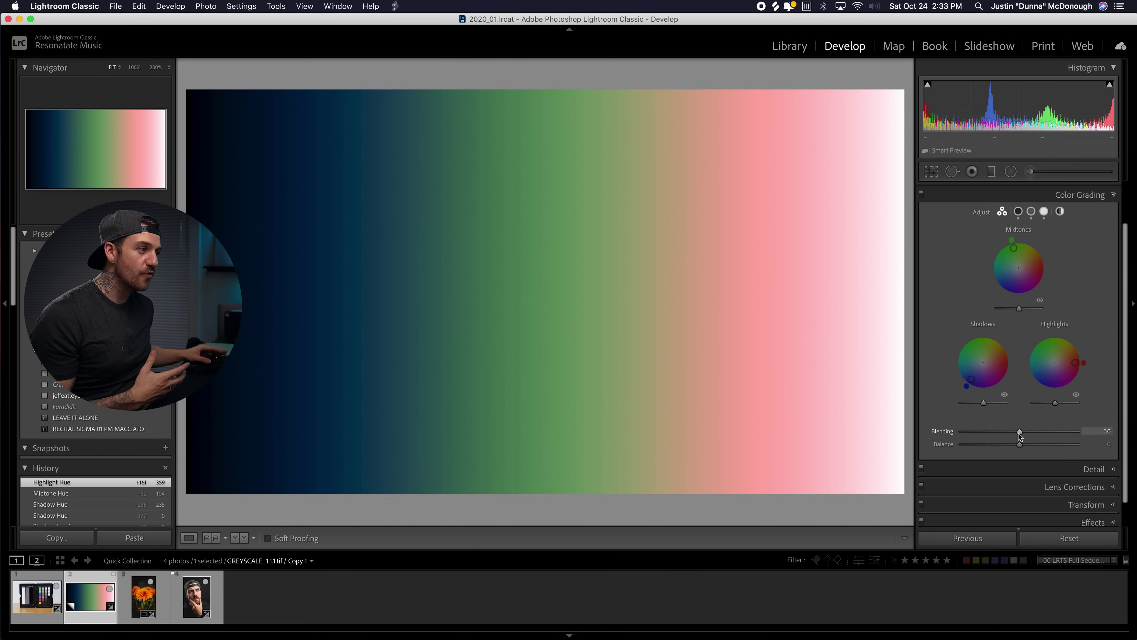
left_click_drag(1019, 432, 1130, 433)
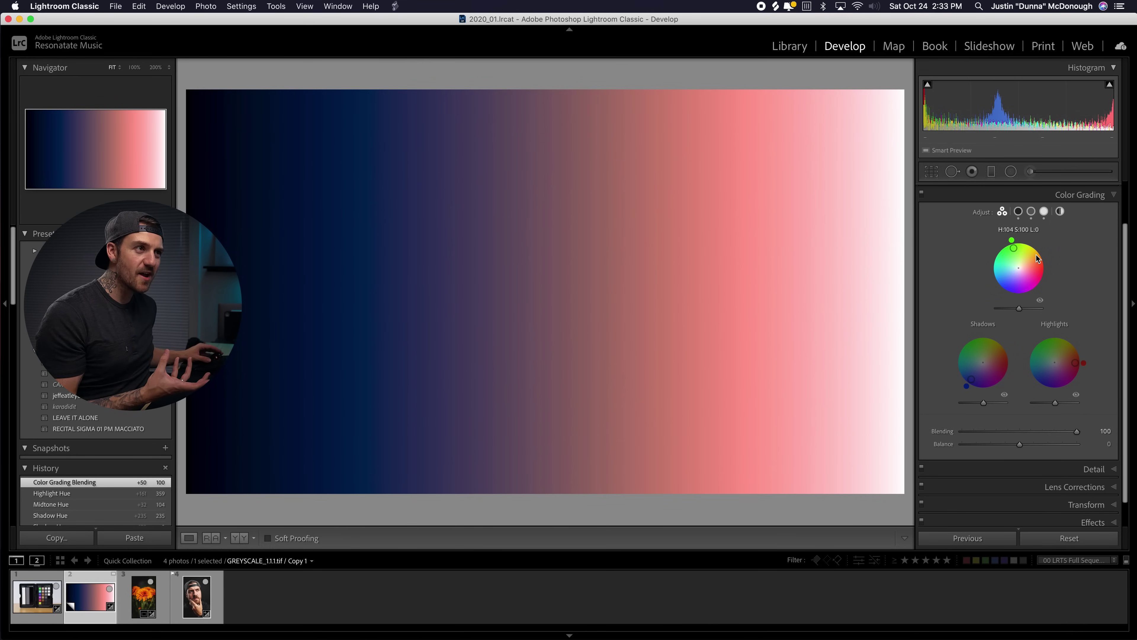
left_click(977, 371)
mouse_move(978, 371)
left_mouse_down()
mouse_move(972, 382)
mouse_move(978, 370)
left_mouse_up()
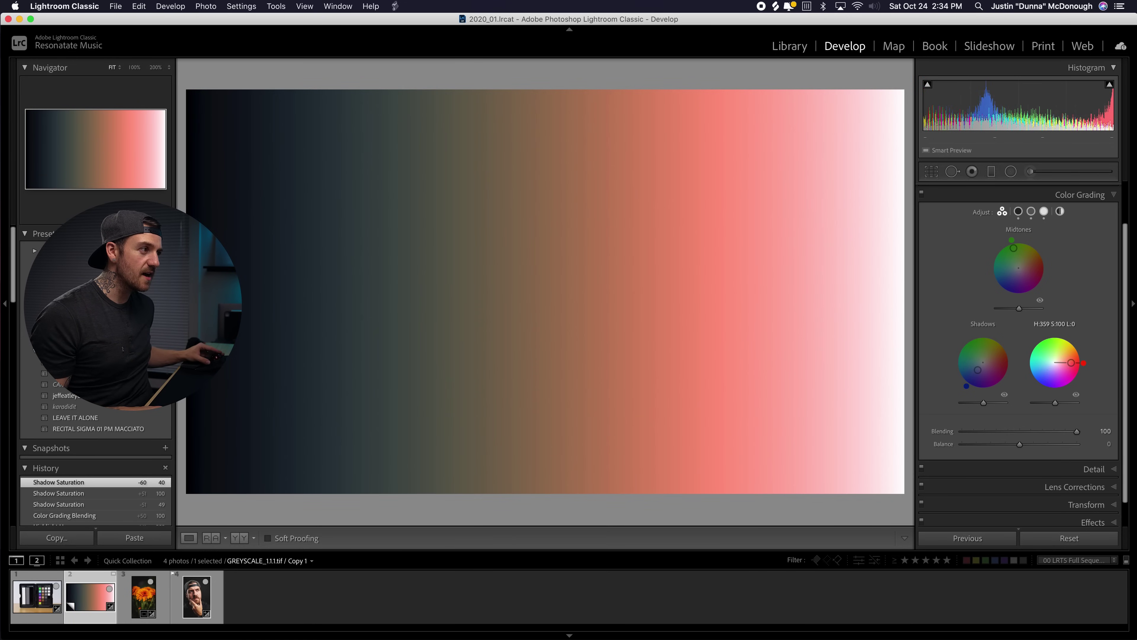
- Test highlight saturation at 59 and 100, remove the midtone tint, try Blending 68 and 0, then restore 50
left_click_drag(1071, 363, 1069, 370)
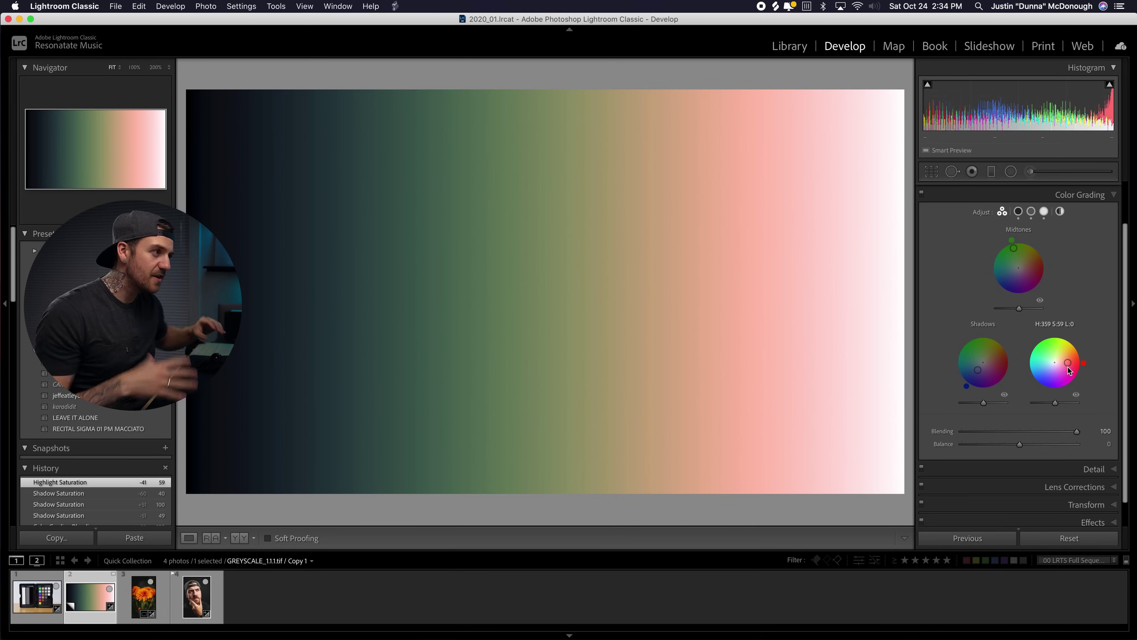
left_click_drag(978, 370, 971, 379)
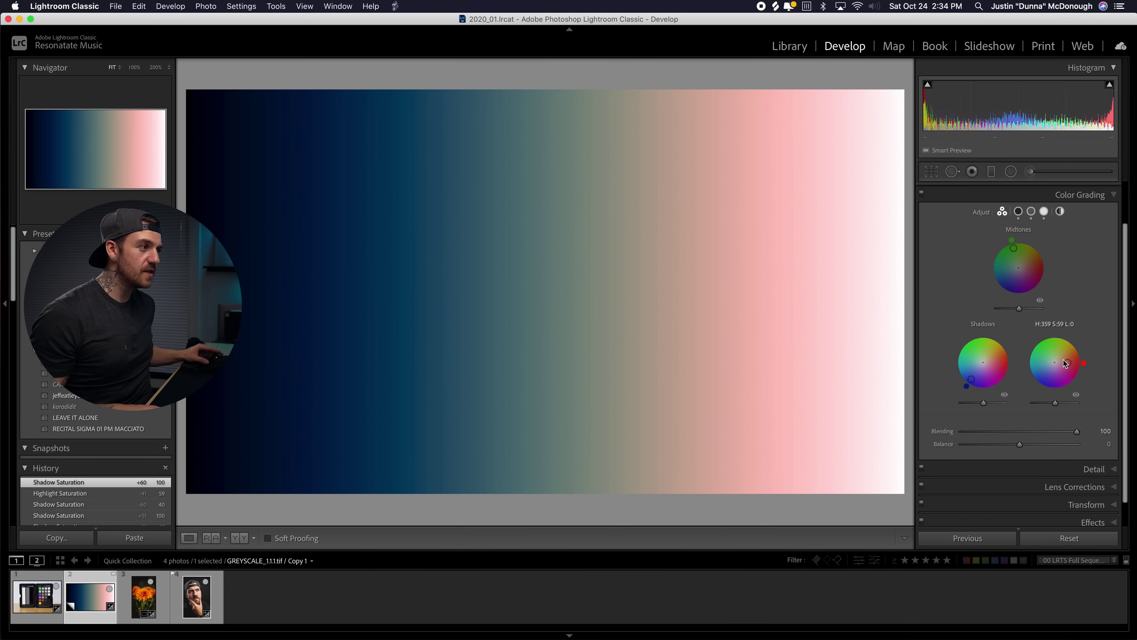
left_click_drag(1068, 362, 1076, 366)
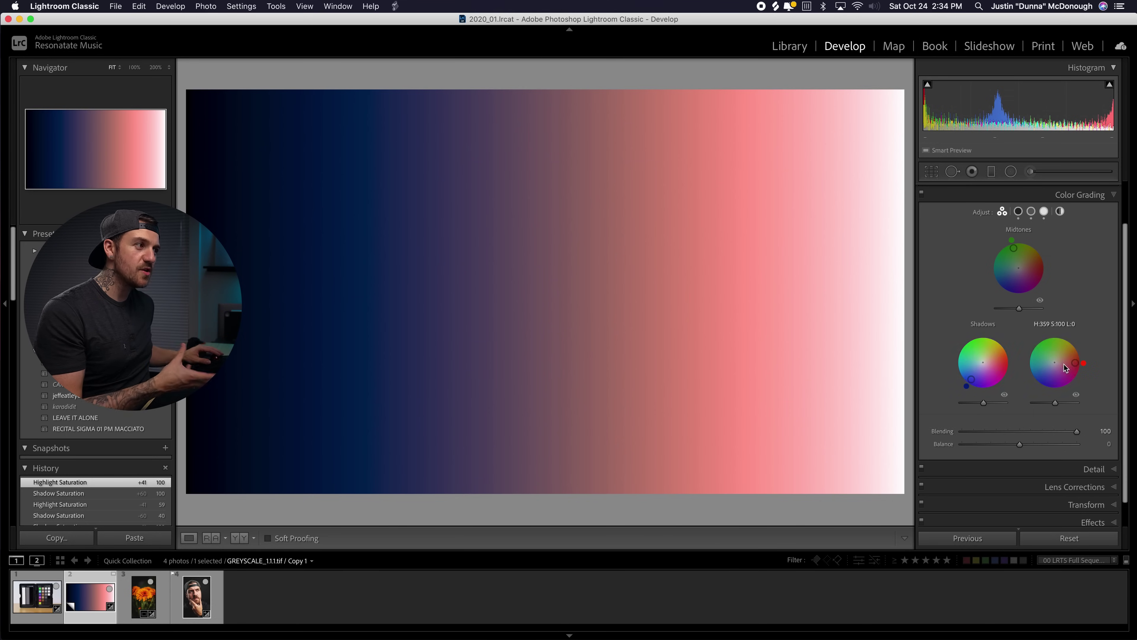
left_click_drag(1011, 256, 1018, 273)
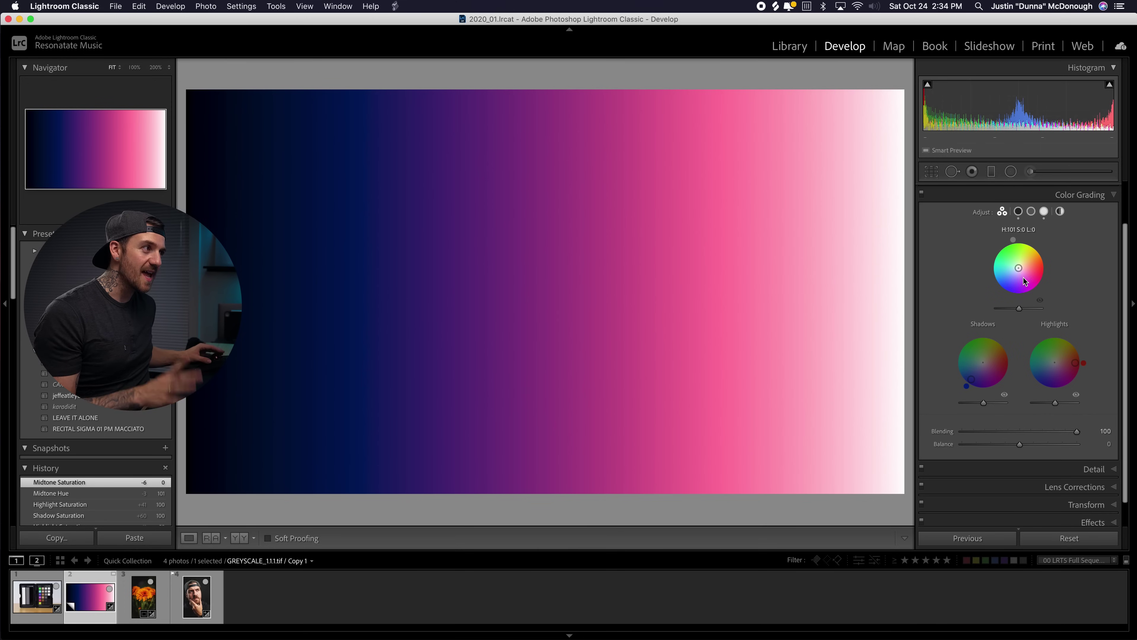
mouse_move(1077, 431)
left_mouse_down()
mouse_move(1012, 433)
mouse_move(1083, 431)
left_mouse_up()
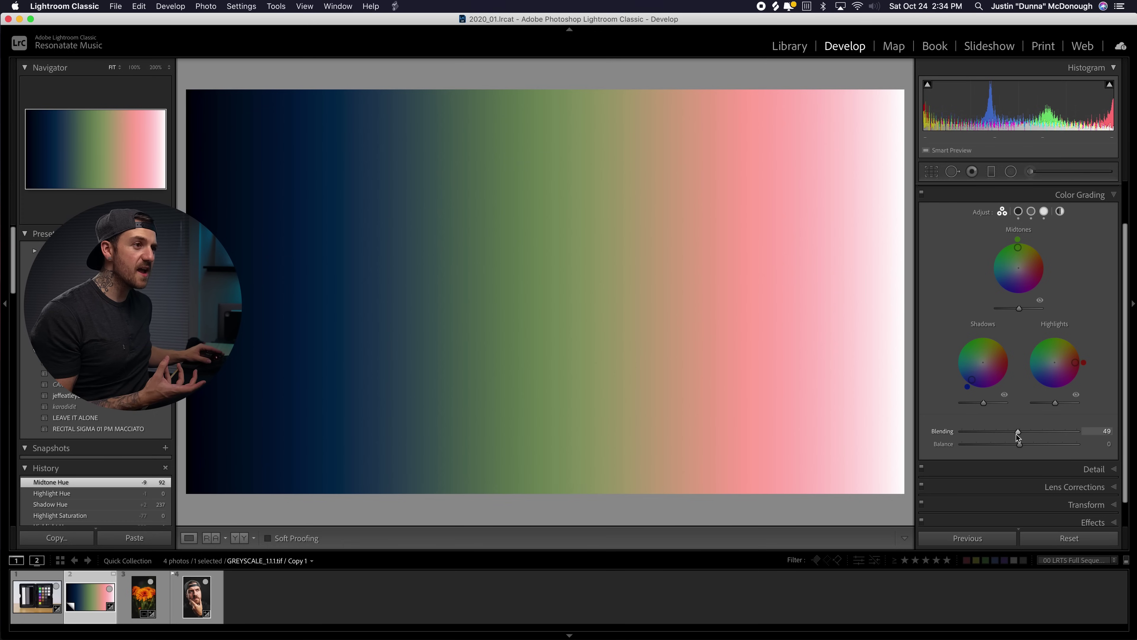
left_click_drag(1020, 433, 937, 437)
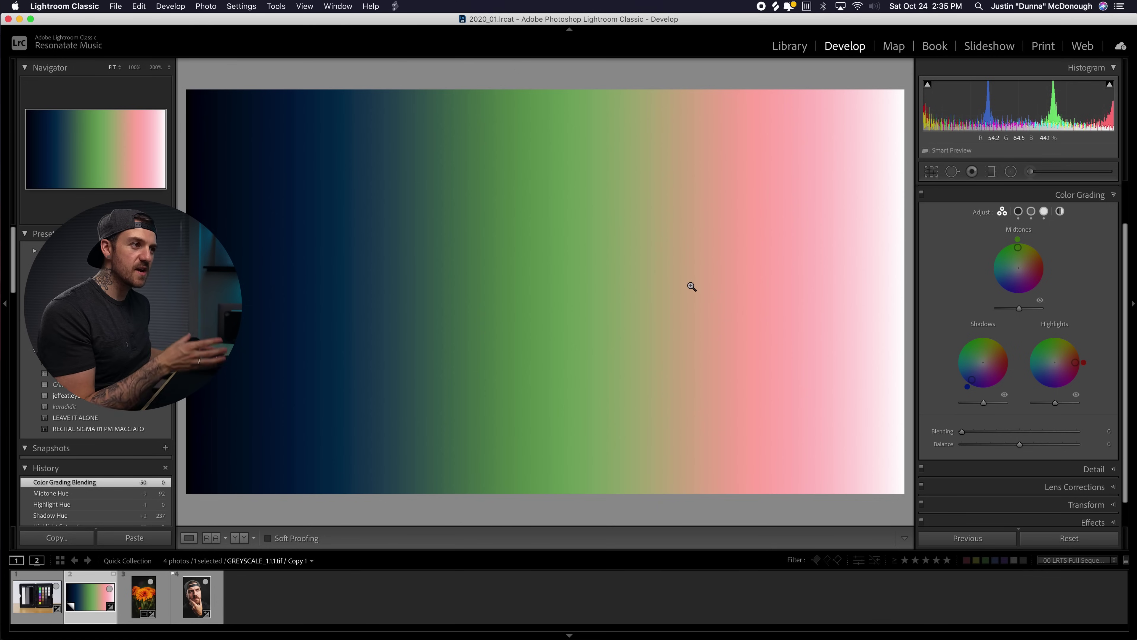
double_click(1020, 431)
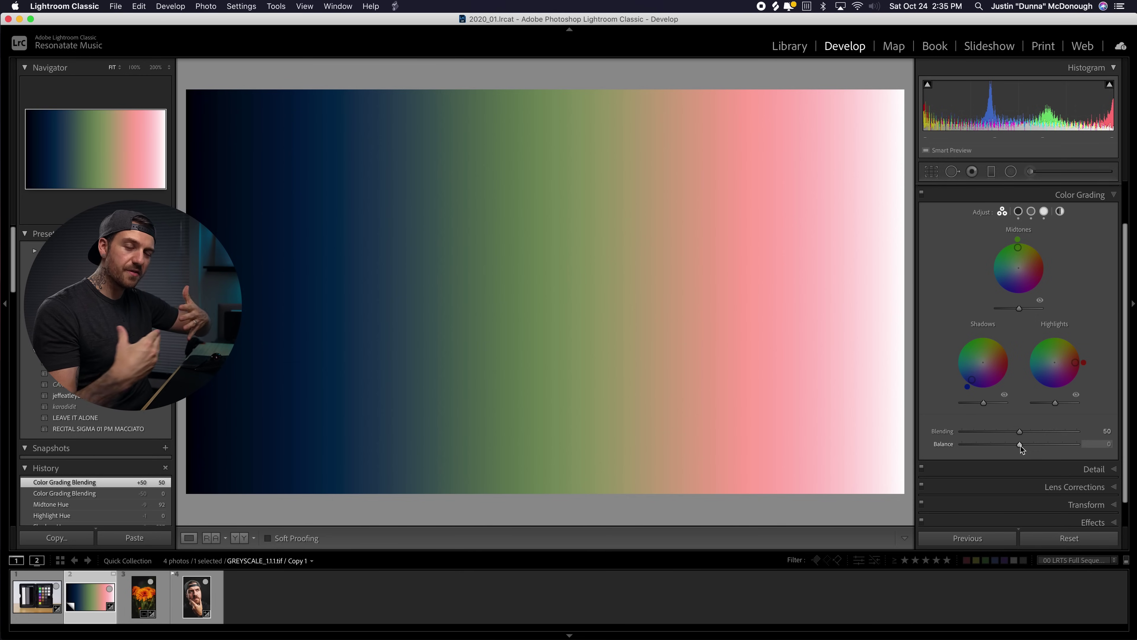
- Trial the Balance slider at +83, +100 and -100, then reset it to 0
left_click_drag(1021, 447, 1065, 446)
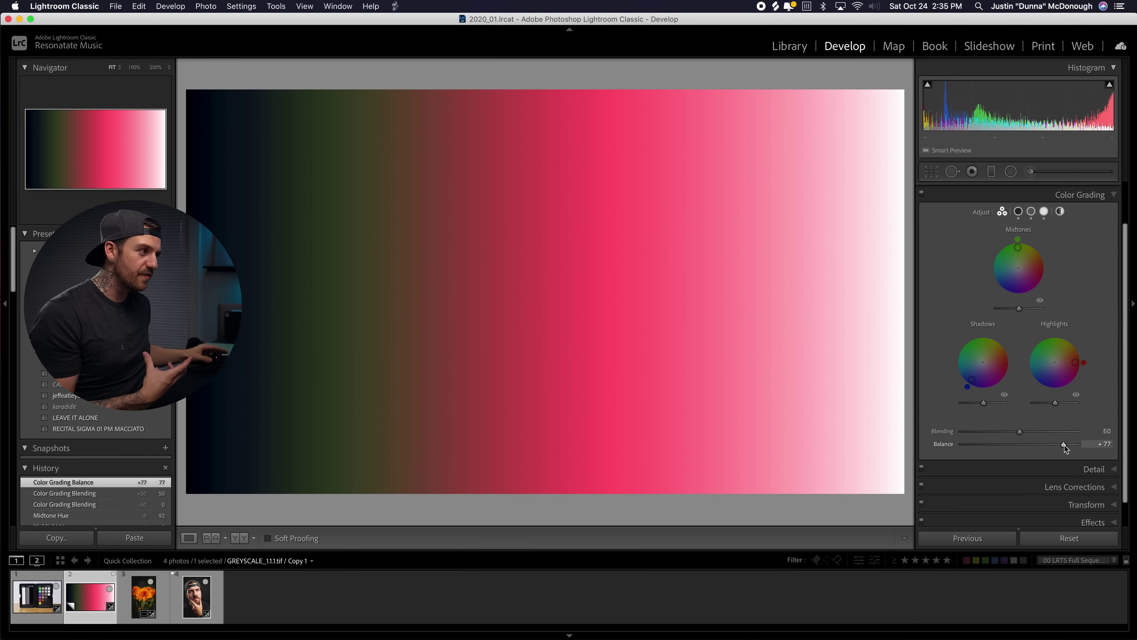
left_click_drag(1064, 446, 1068, 445)
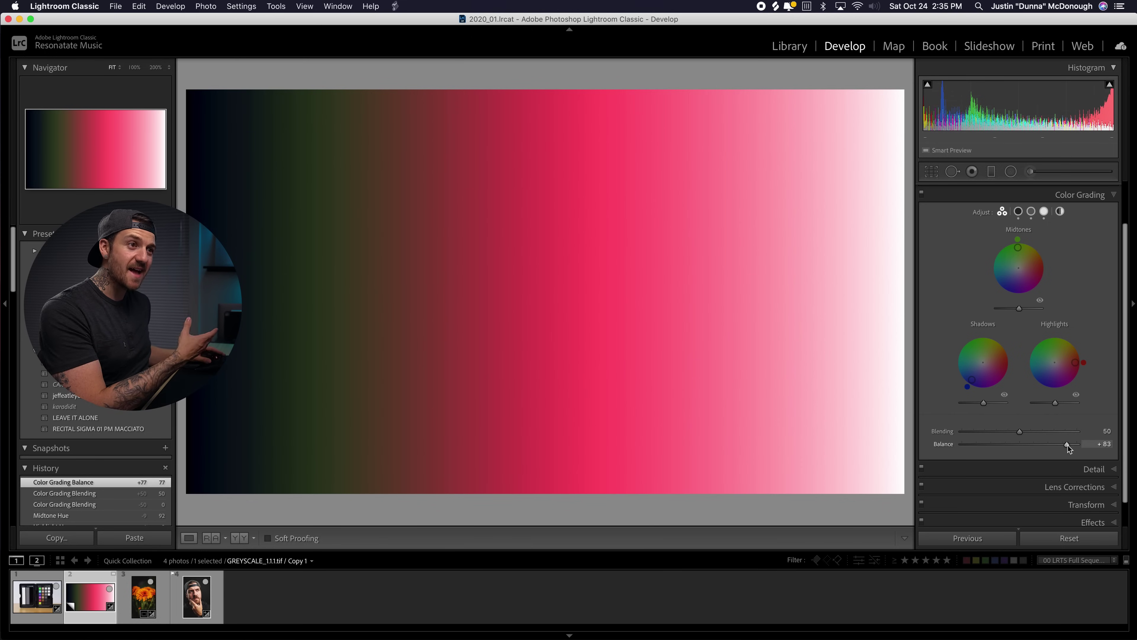
left_click_drag(1068, 445, 1117, 446)
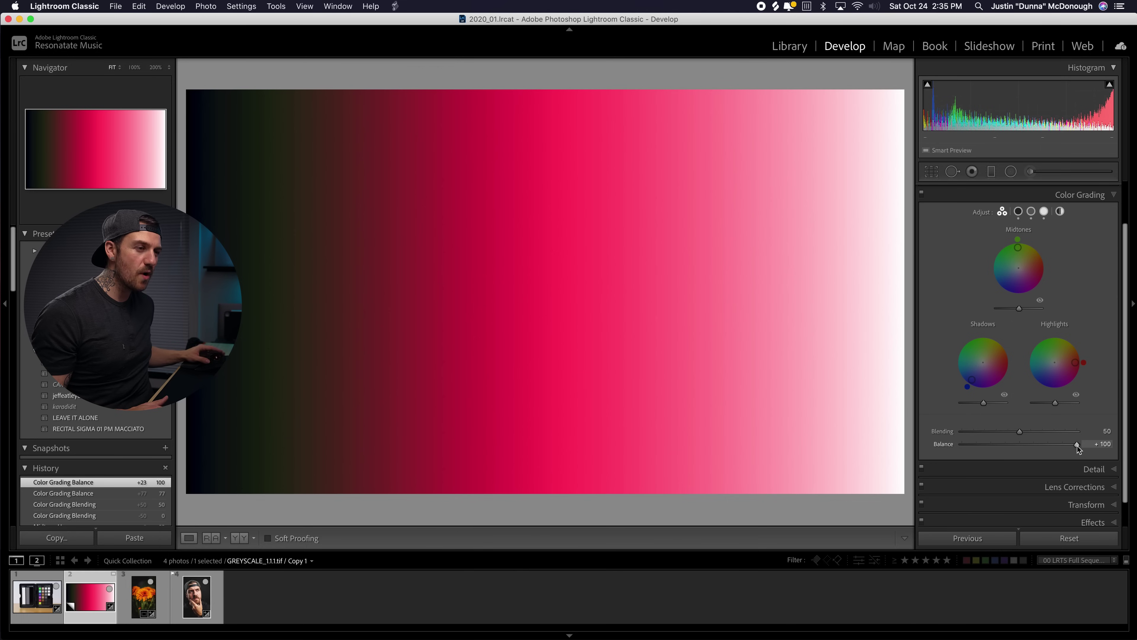
left_click_drag(1078, 446, 929, 447)
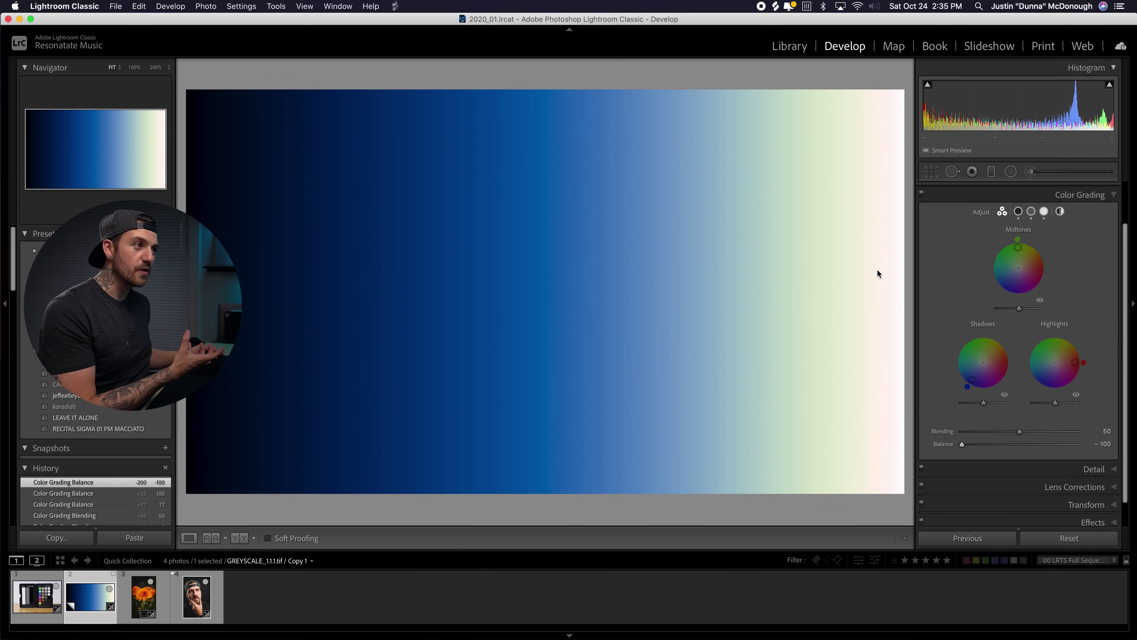
double_click(966, 449)
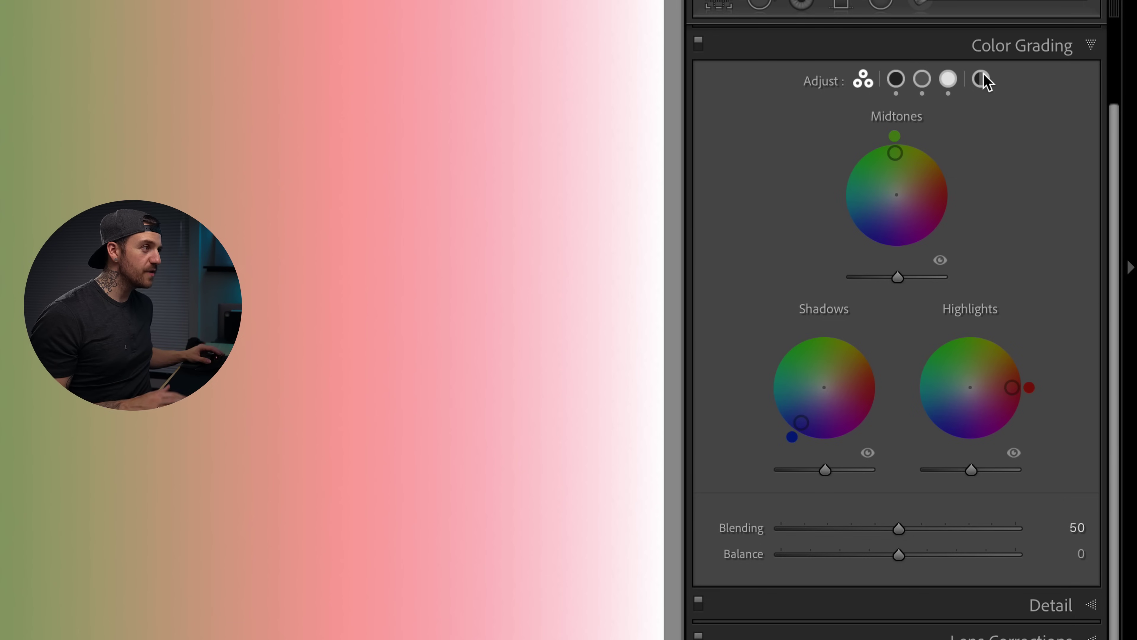
- Cycle through the Shadows, Midtones, Highlights and Global colour wheel views
left_click(896, 80)
left_click(921, 79)
left_click(946, 79)
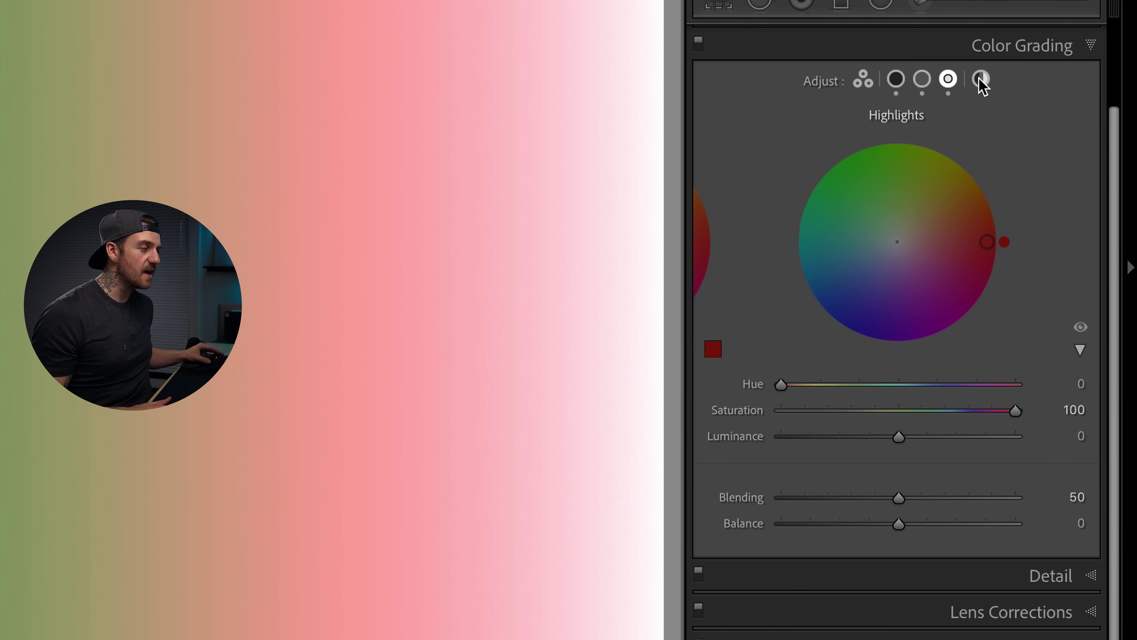
left_click(980, 79)
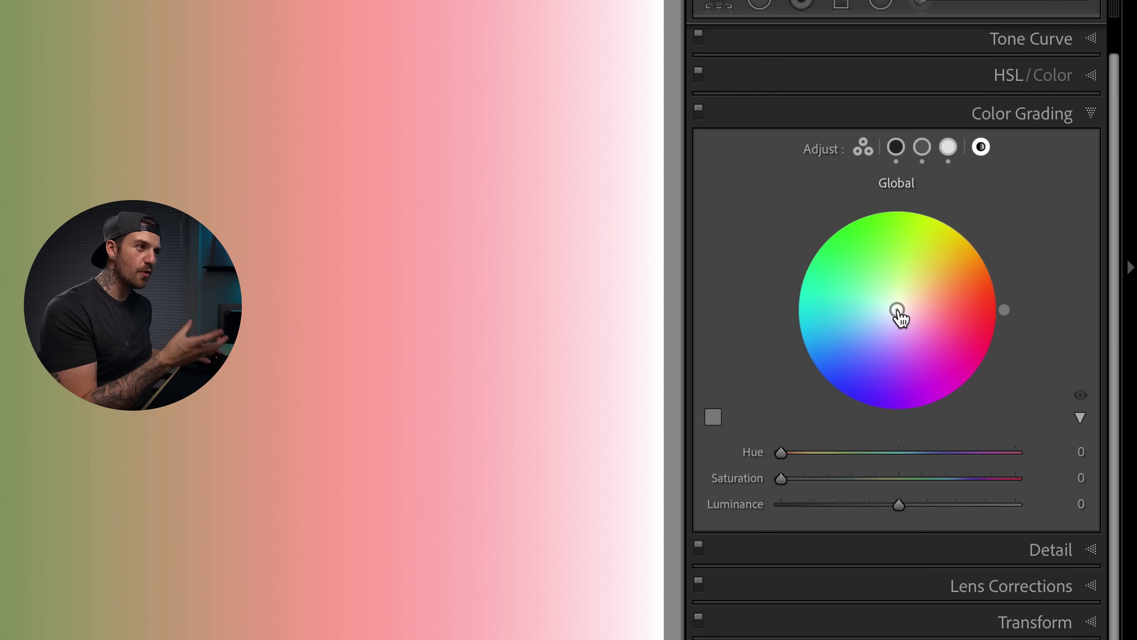
- Reset the shadow, midtone and highlight colour grades to zero, removing the pink tint
left_click(896, 148)
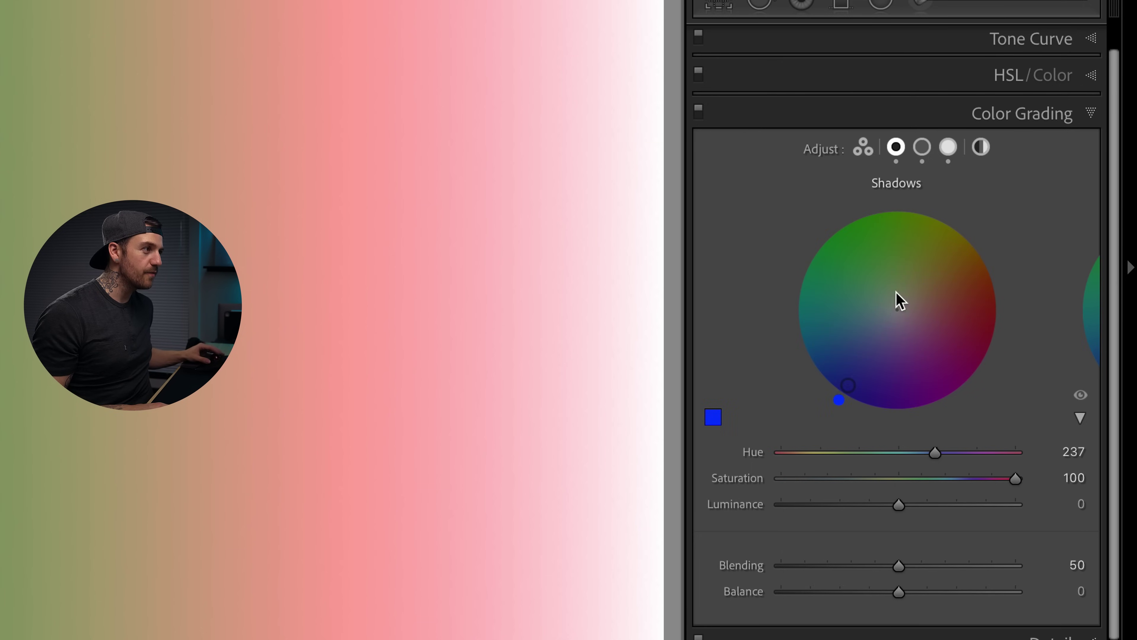
key("alt")
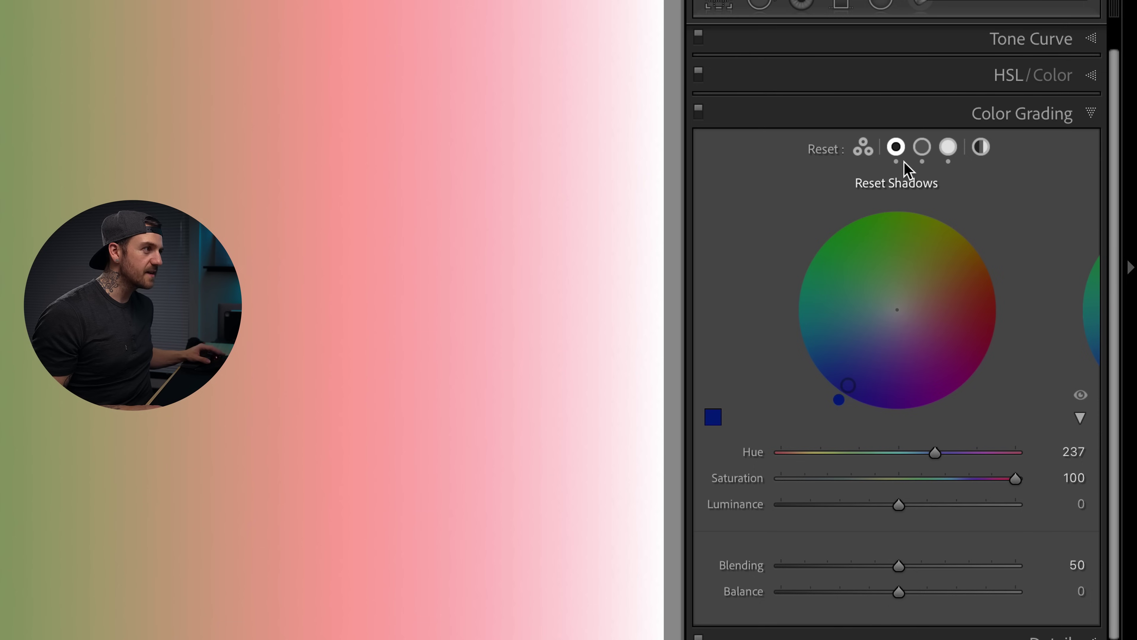
left_click(904, 162, "alt")
left_click(921, 150)
key("alt")
left_click(922, 150, "alt")
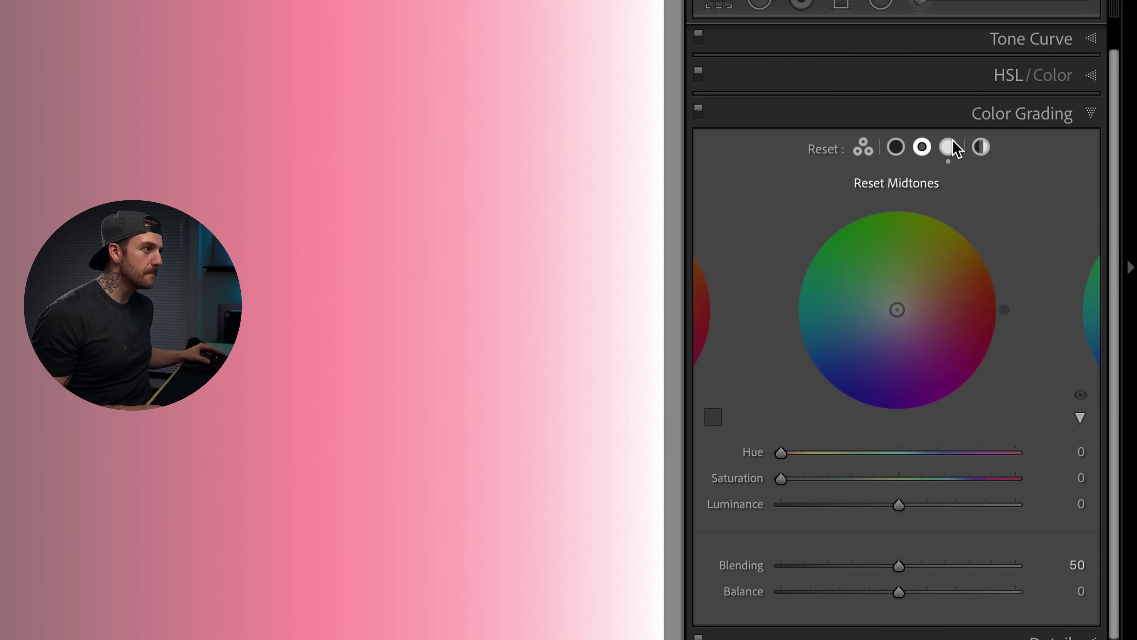
left_click(948, 148)
key("alt")
left_click(901, 180, "alt")
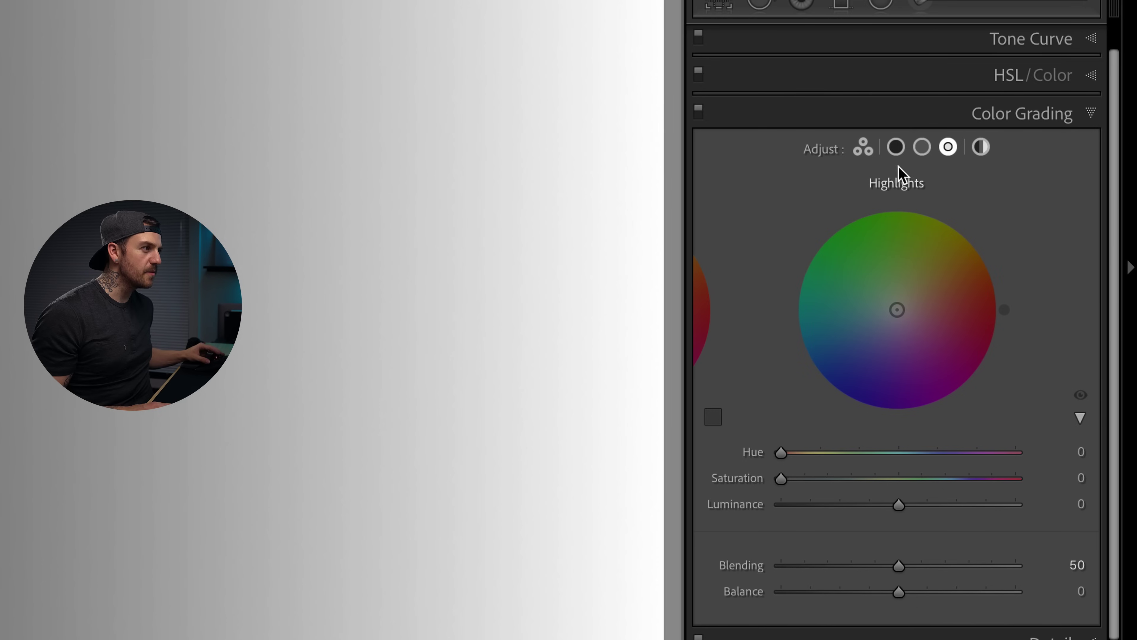
- Switch Color Grading to the Global wheel to grade the whole gradient
key("alt")
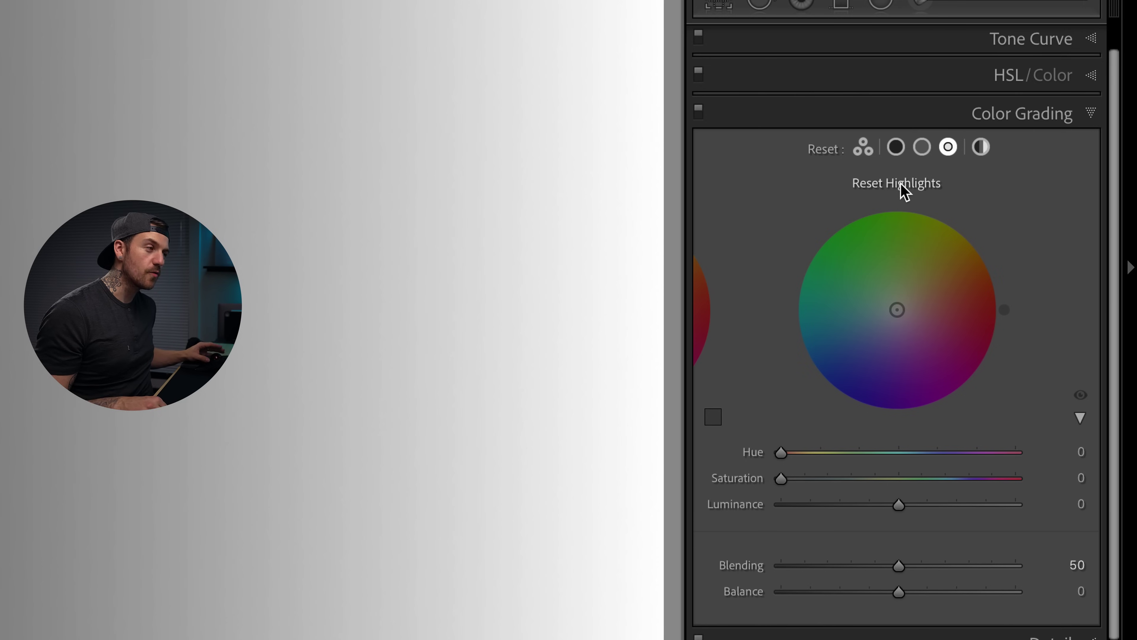
key("alt")
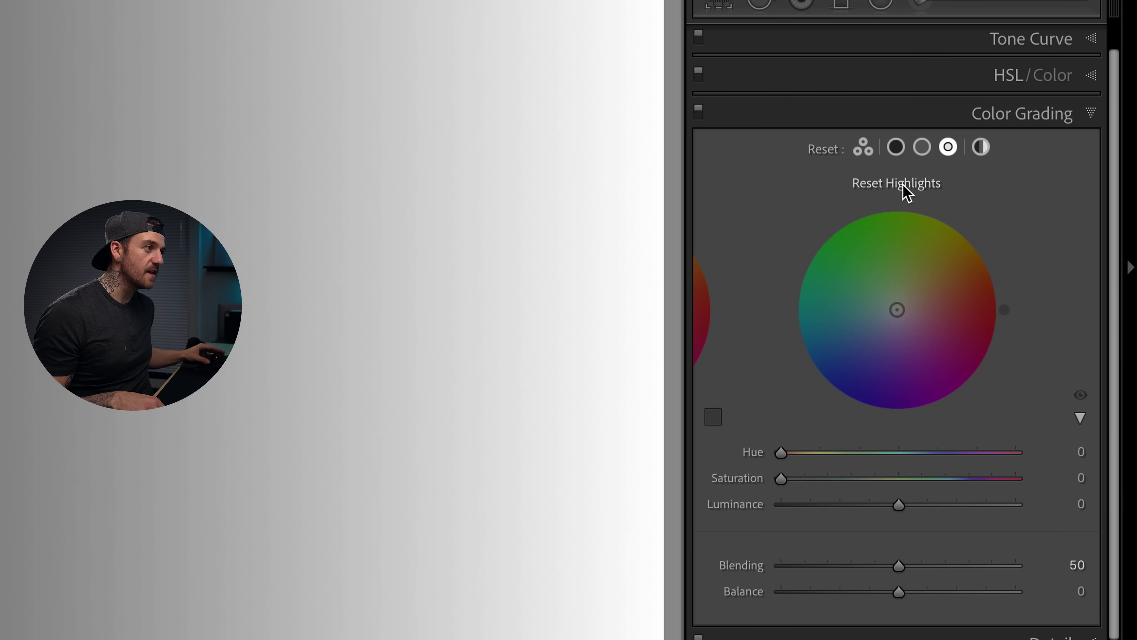
key("alt")
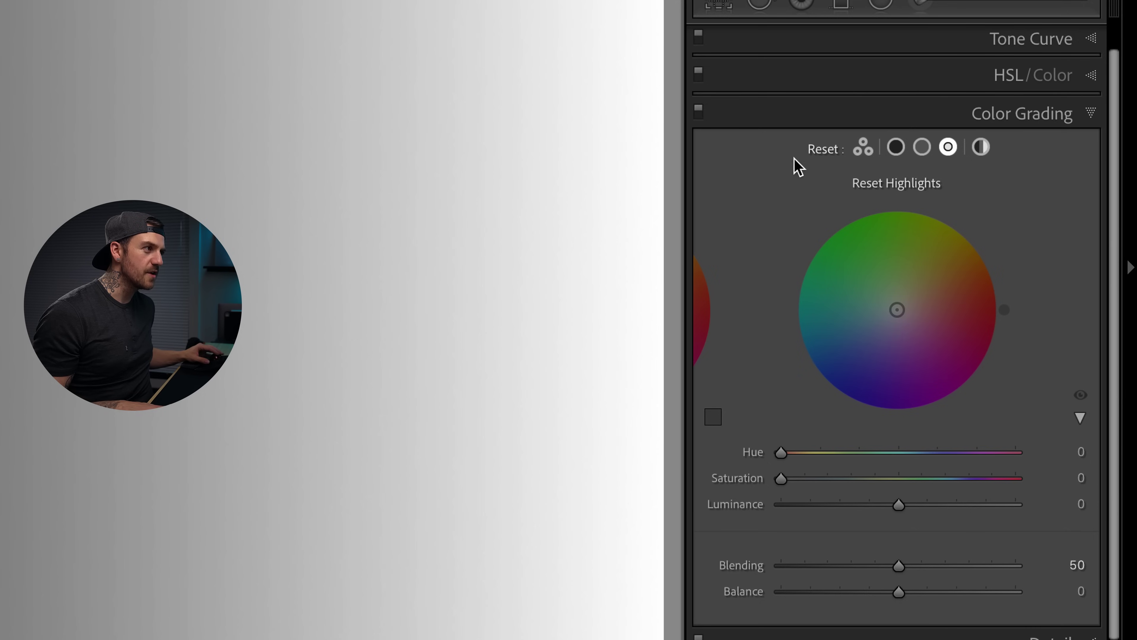
left_click(980, 147)
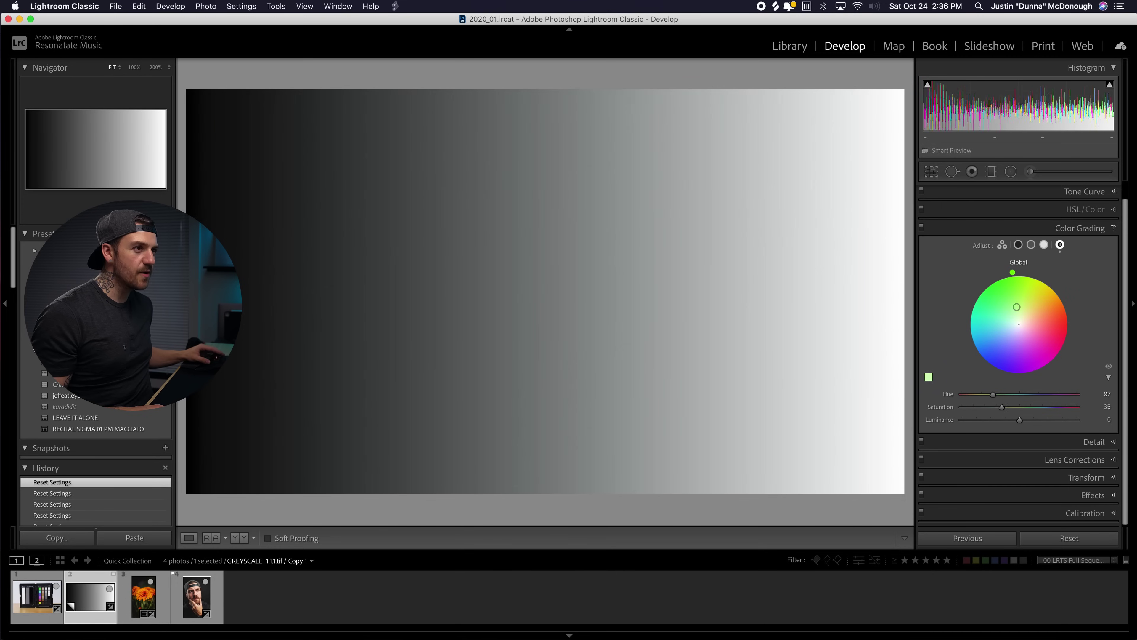
left_click_drag(1019, 324, 1015, 291)
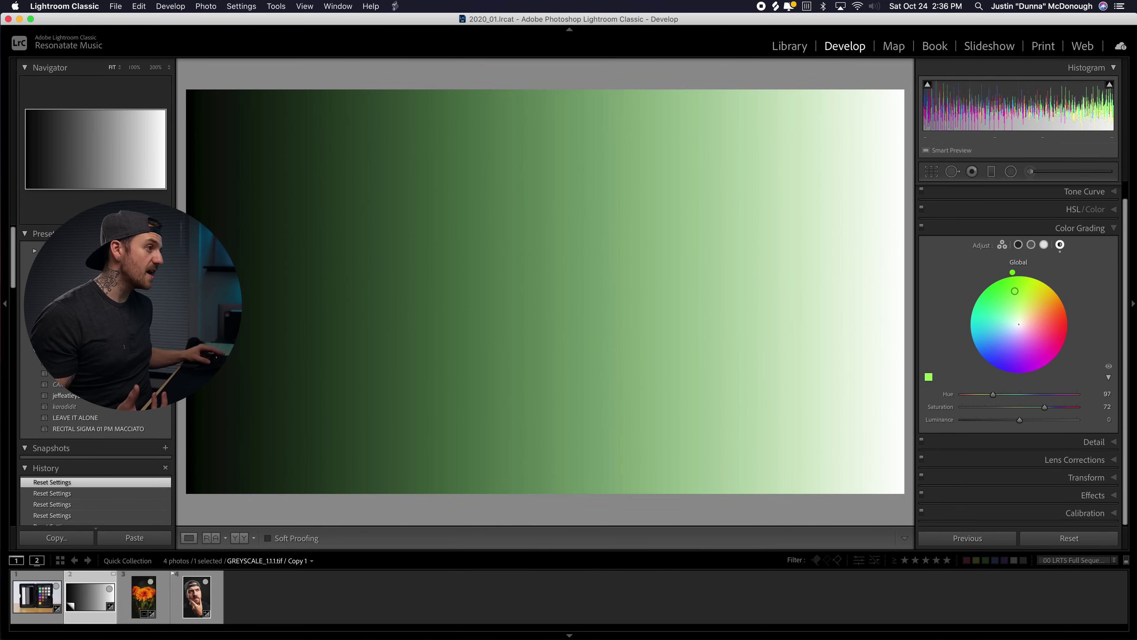
left_click_drag(1016, 292, 1050, 357)
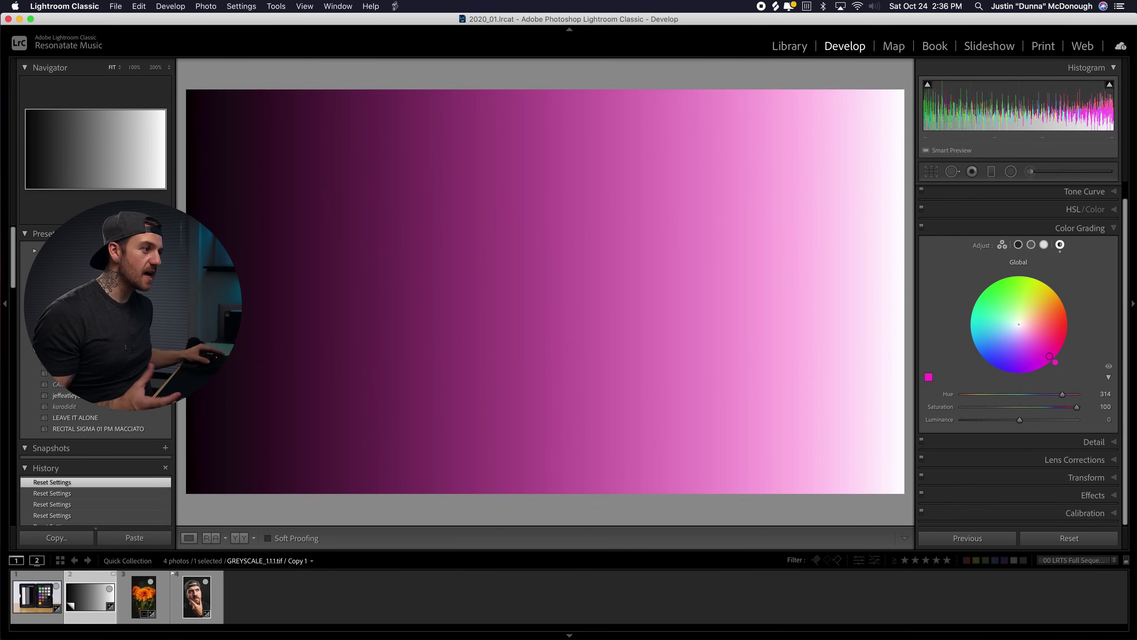
left_click_drag(1023, 420, 988, 400)
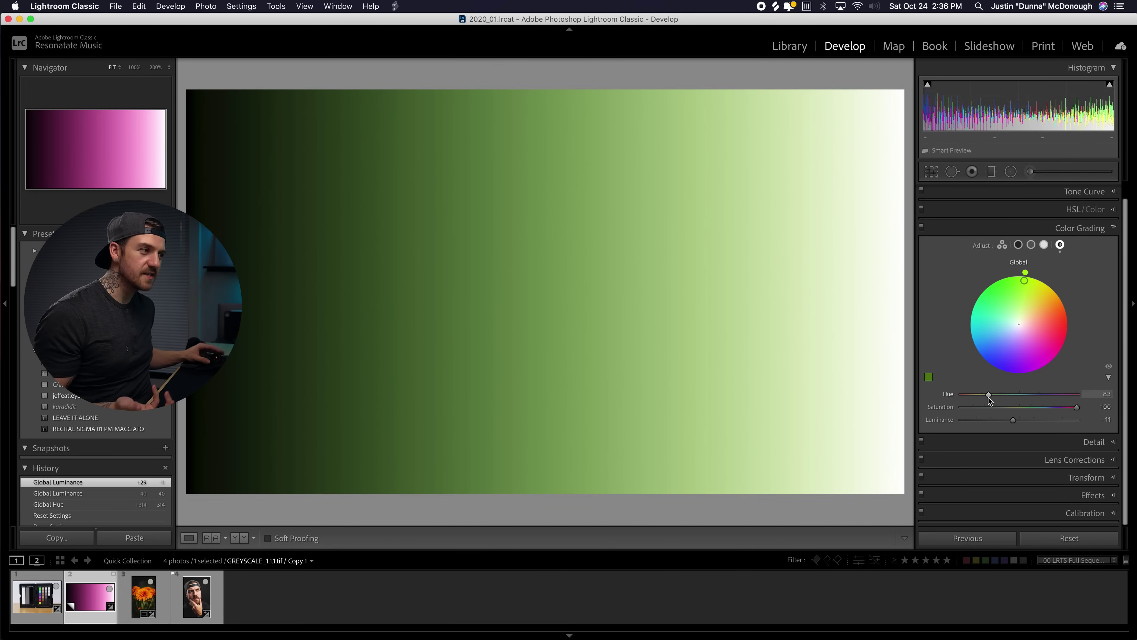
double_click(988, 394)
key("super+shift+r")
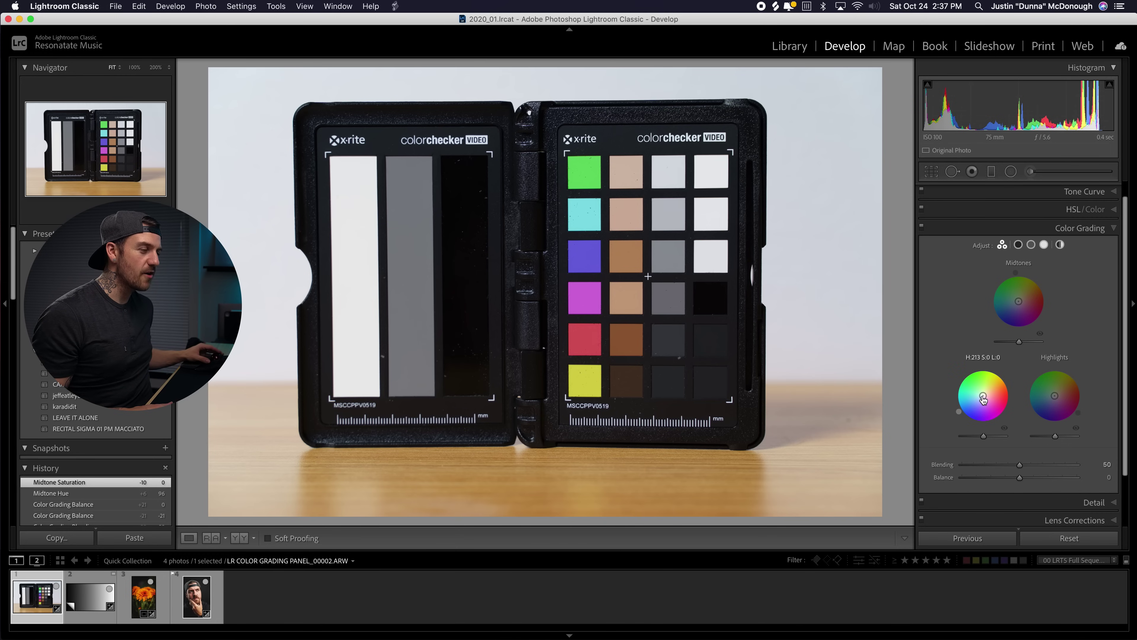
- Tint the checker's shadows saturated blue, midtones green and highlights pink
left_click_drag(983, 398, 971, 413)
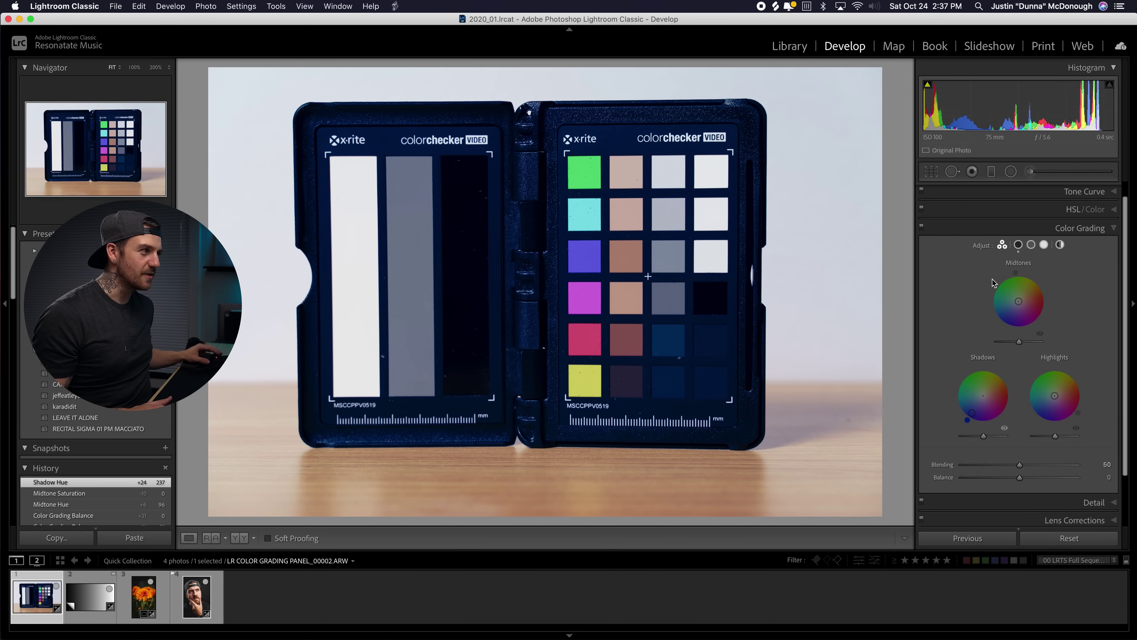
left_click_drag(1019, 301, 1016, 281)
left_click_drag(1055, 398, 1075, 399)
- Try Balance toward highlights and shadows, reset it, then reduce Blending to zero
left_click_drag(1018, 479, 1065, 480)
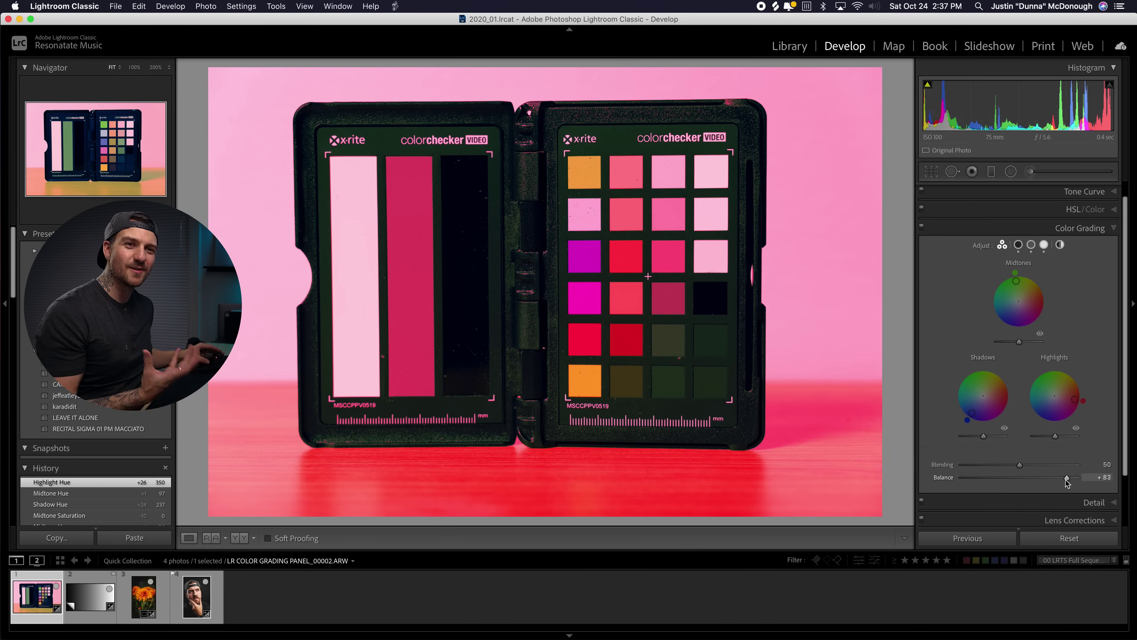
left_click_drag(1066, 479, 1107, 468)
double_click(1014, 483)
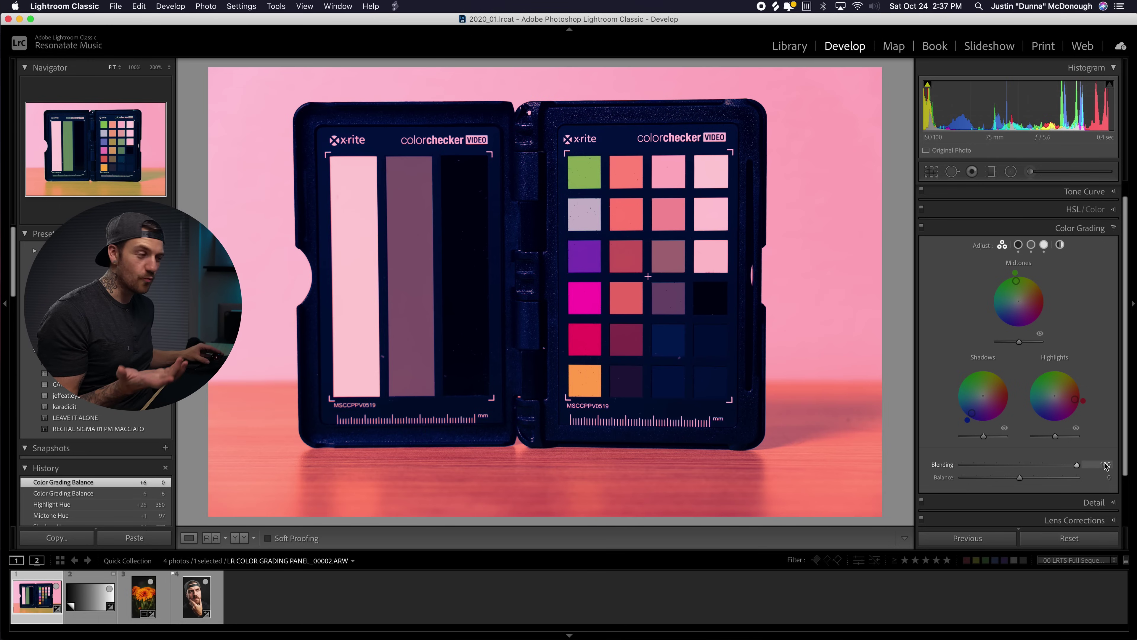
left_click_drag(1078, 468, 934, 487)
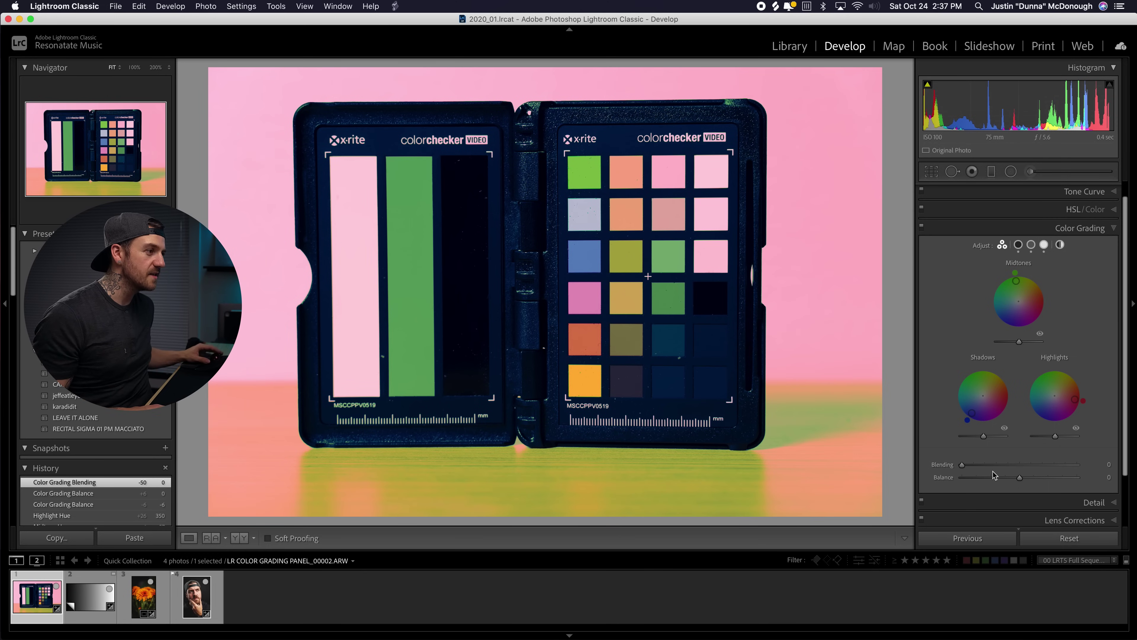
- Reset the checker photo's adjustments and tint the whole image pink with the Global wheel
key("super+shift+r")
left_click(1059, 244)
left_click_drag(1020, 327, 1044, 340)
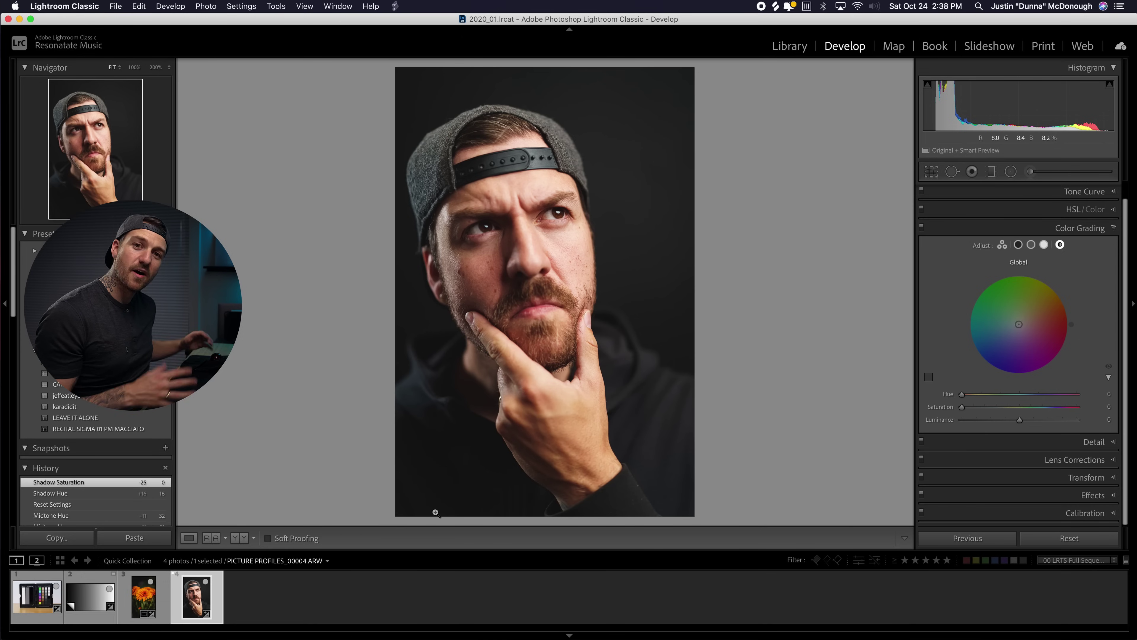
- Show the 3-way wheels and tint the portrait's shadows blue at hue 216, saturation 34
left_click(1002, 244)
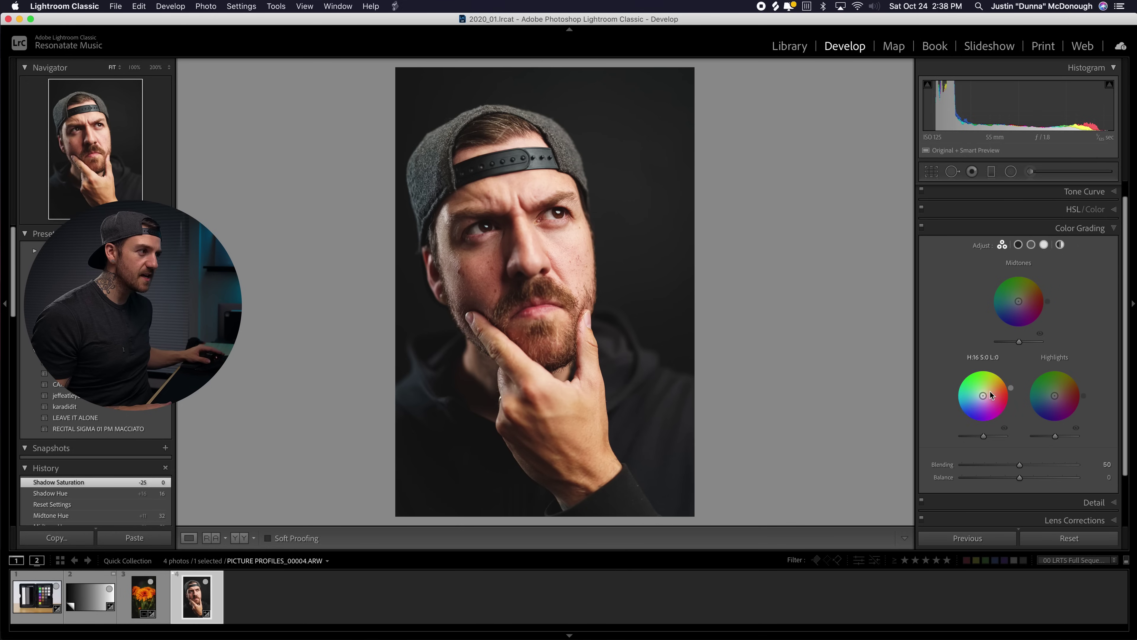
left_click_drag(983, 396, 979, 400)
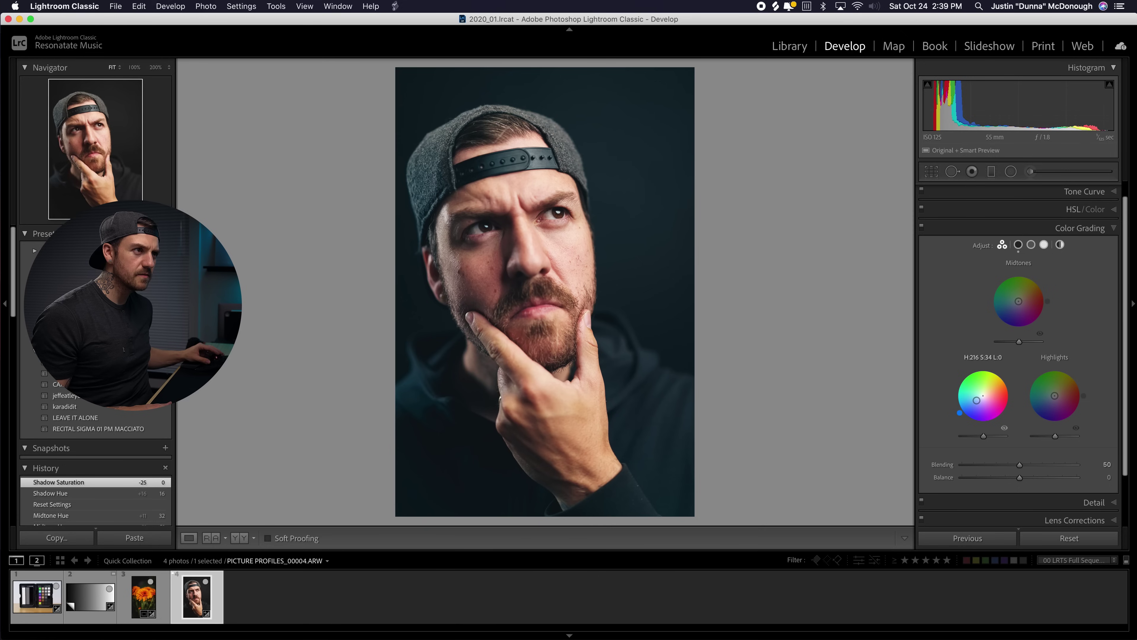
left_click_drag(977, 401, 976, 400)
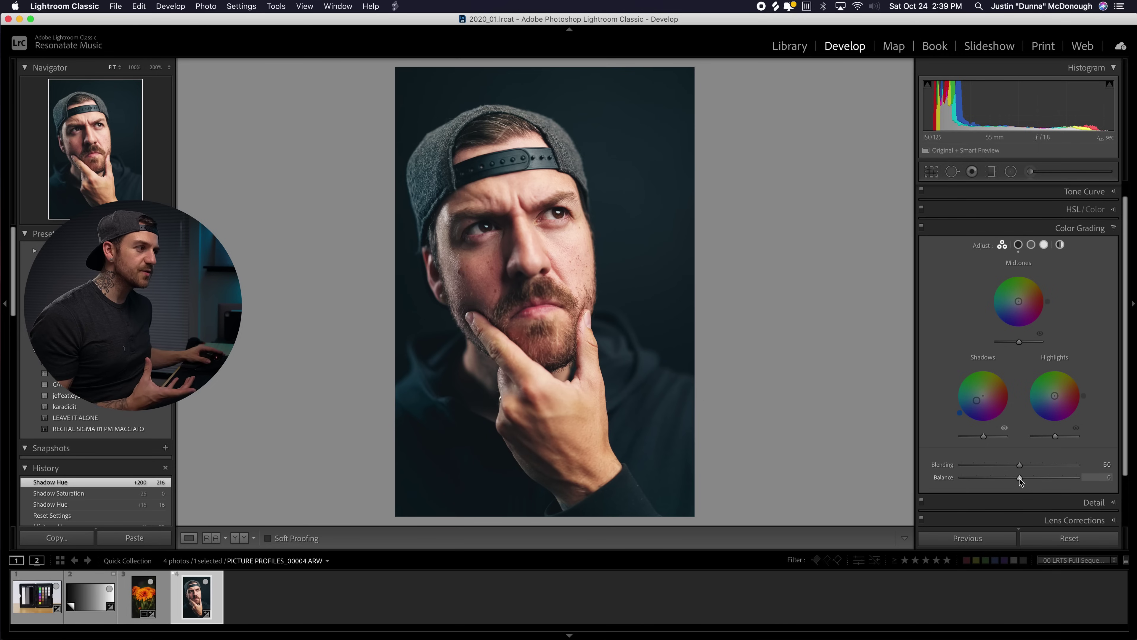
left_click_drag(1020, 479, 1028, 479)
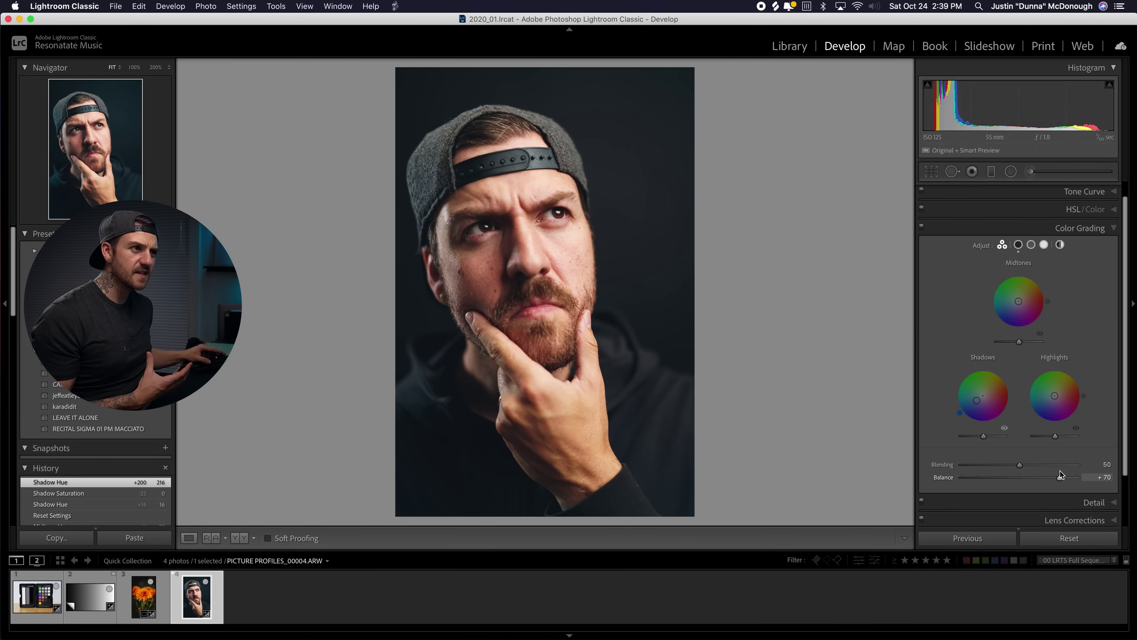
left_click_drag(1059, 471, 1059, 478)
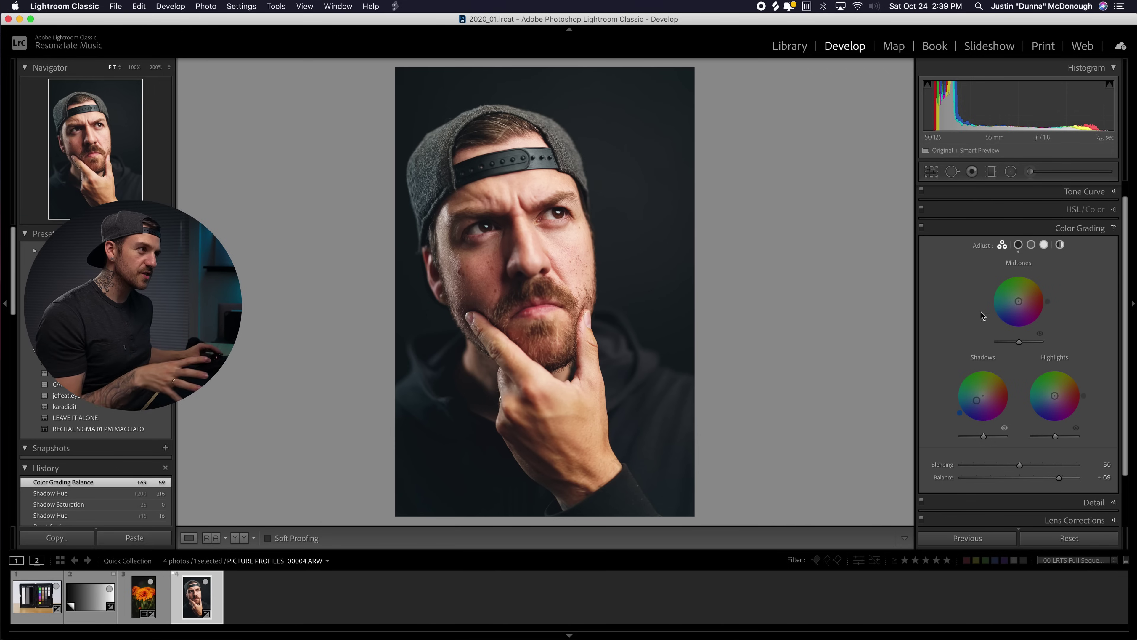
left_click(921, 226)
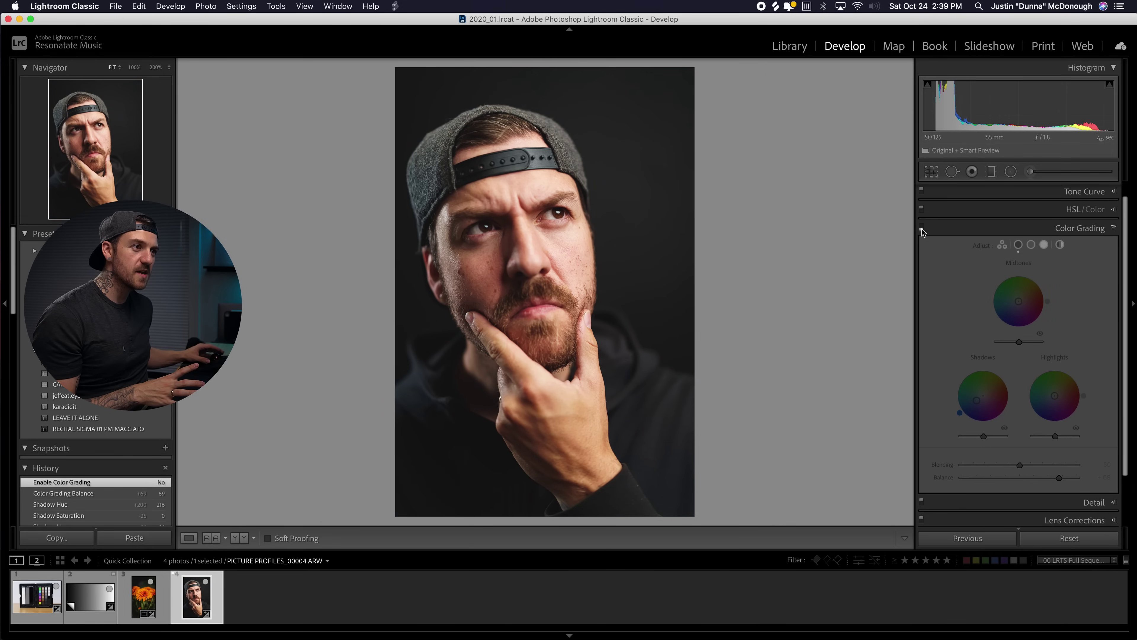
left_click(922, 229)
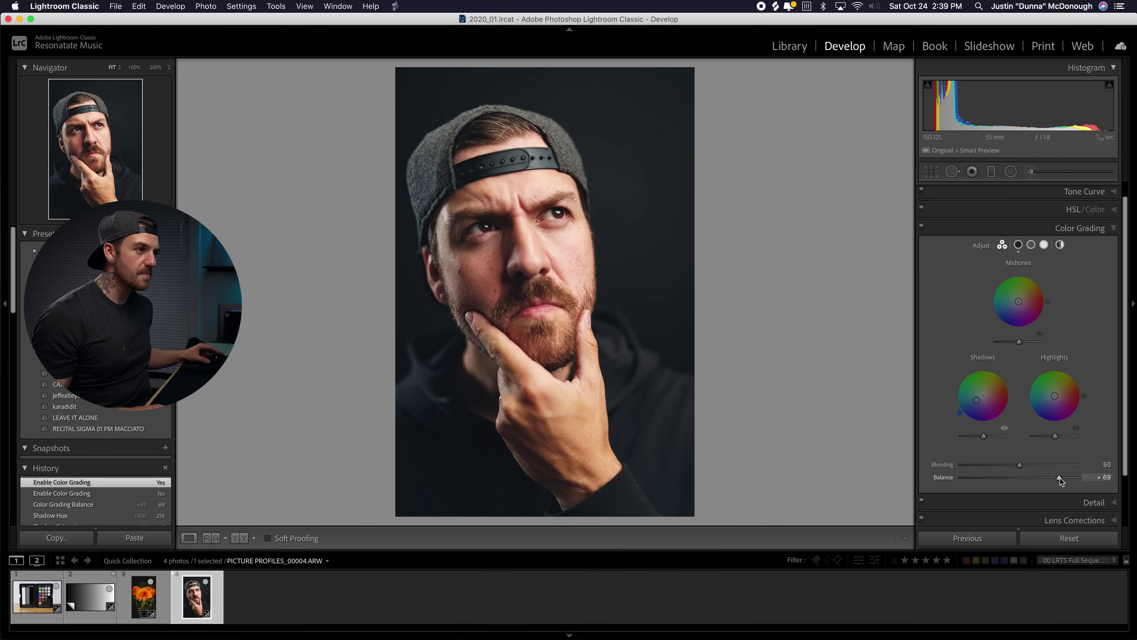
left_click_drag(1059, 478, 1025, 478)
double_click(1022, 479)
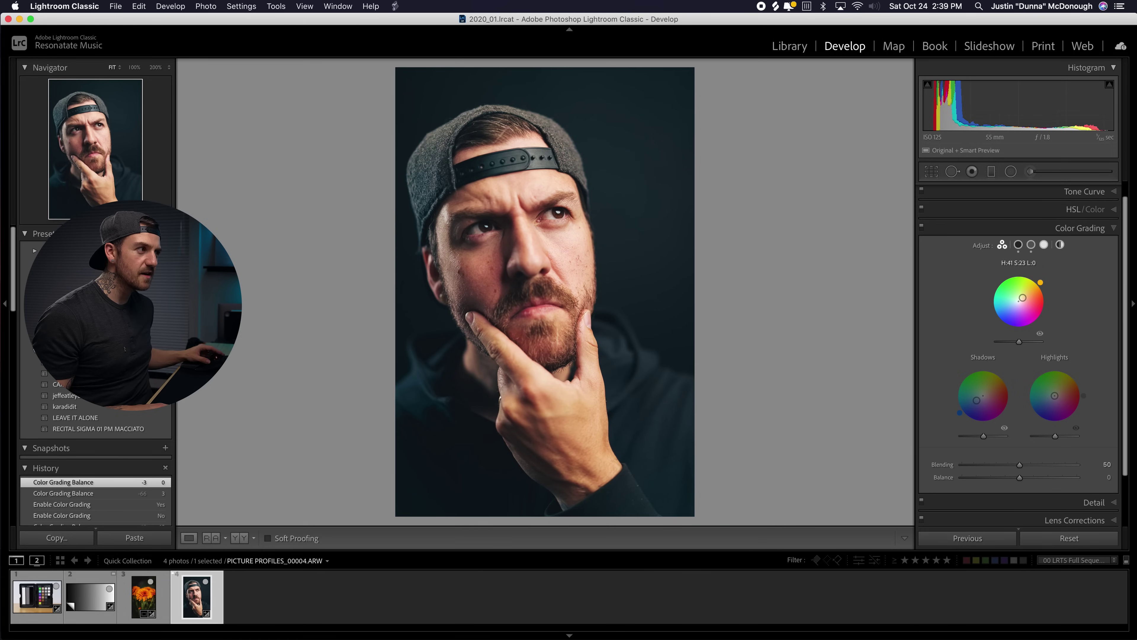
- Sample the face's skin tone as the midtone colour, then lower saturation to 13 at hue 16
left_click(1032, 245)
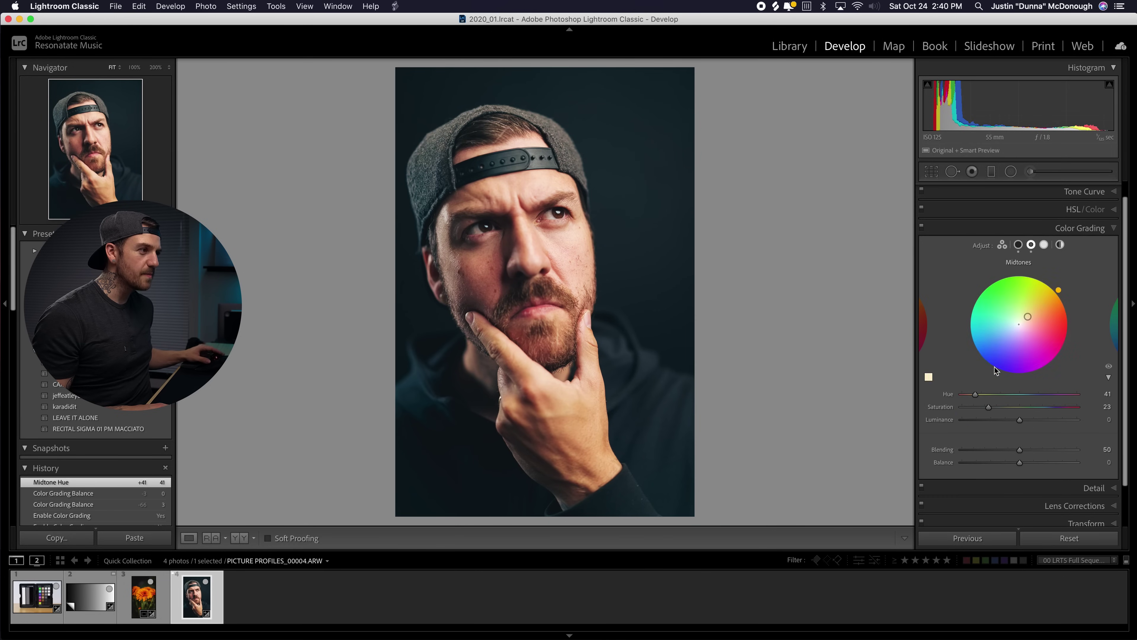
left_click(928, 377)
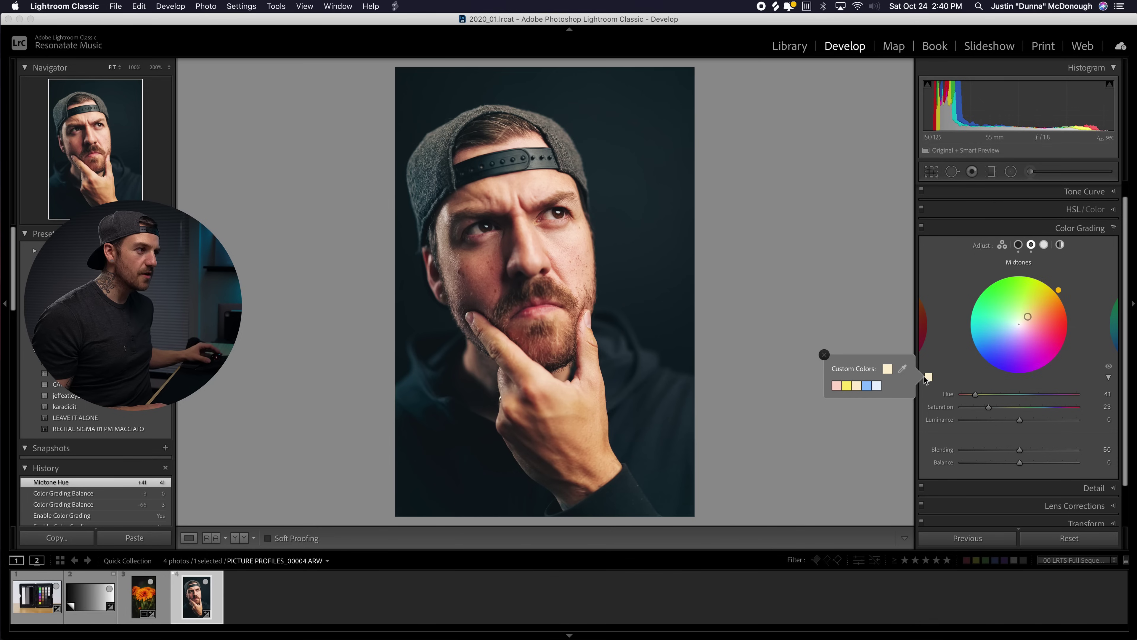
left_click(902, 370)
left_click_drag(903, 371, 550, 242)
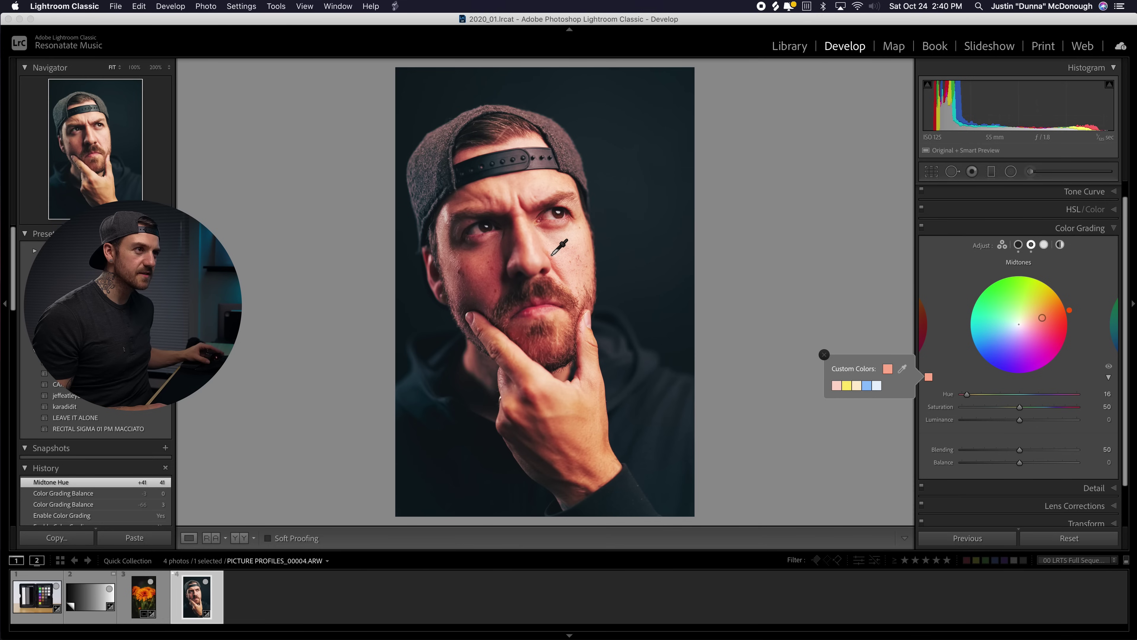
left_click_drag(559, 245, 559, 246)
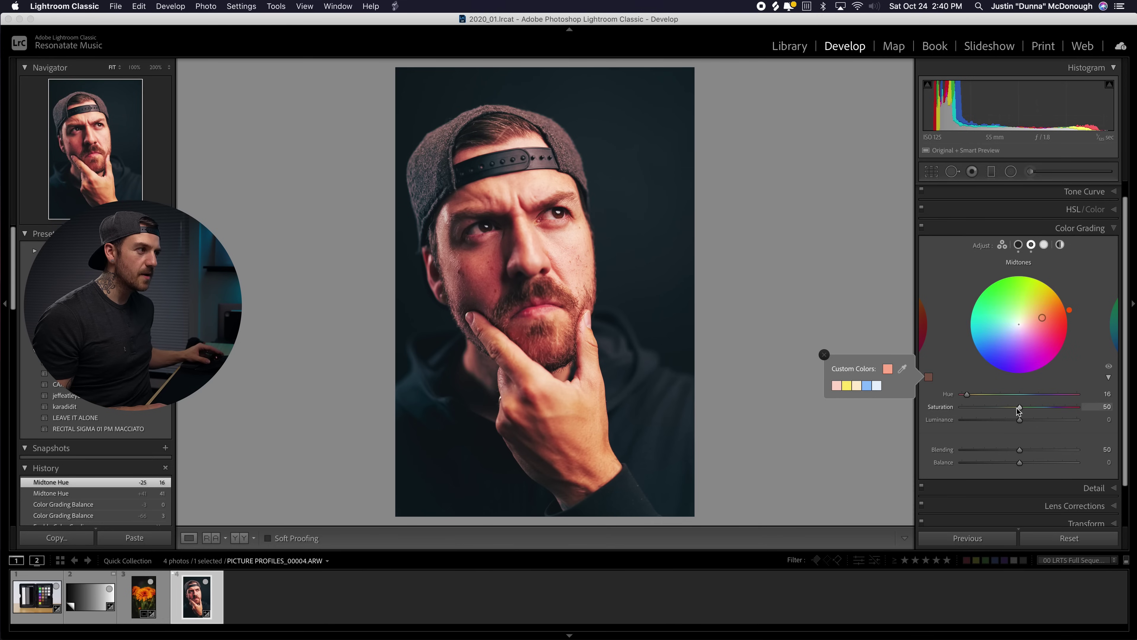
left_click_drag(1020, 408, 975, 411)
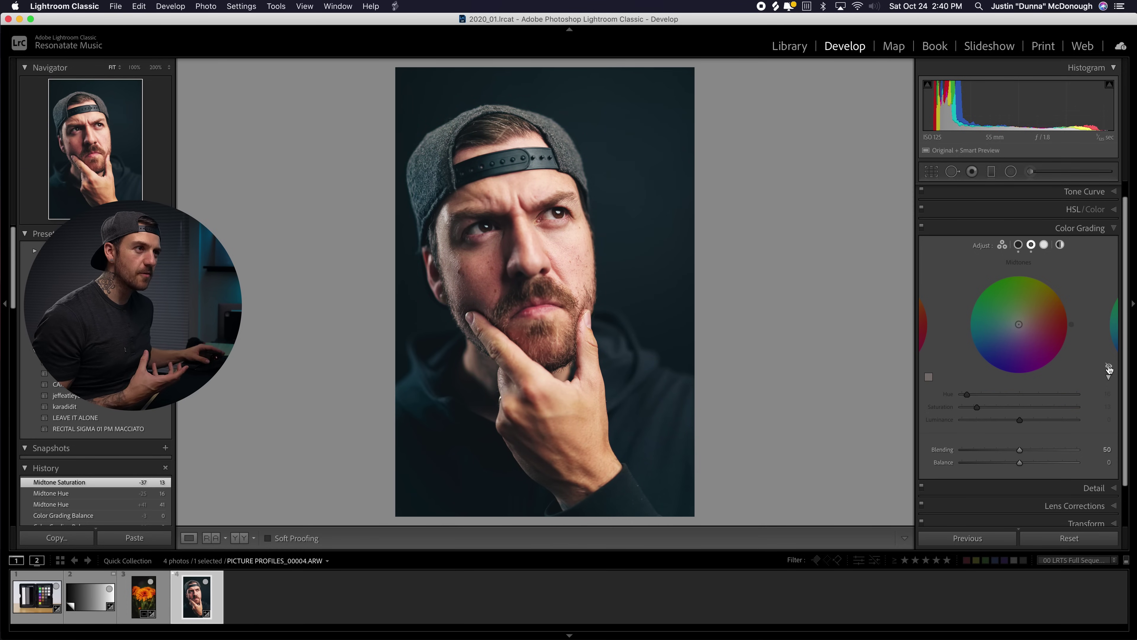
- Give highlights a faint warm yellow tint, set Balance to +31, then disable Color Grading
left_click(1044, 244)
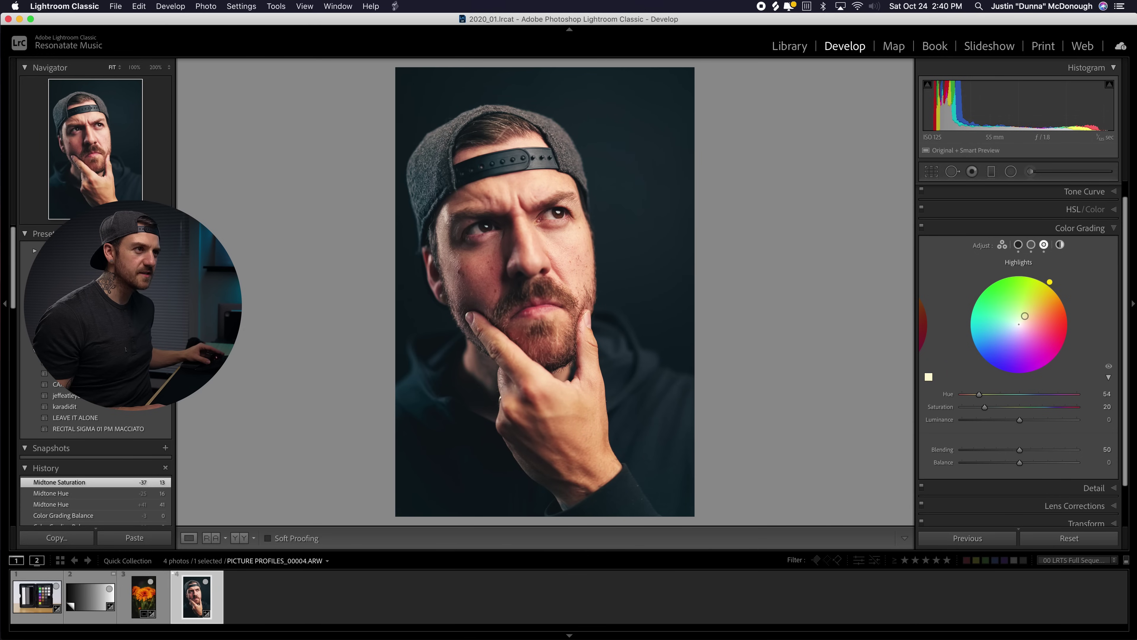
left_click_drag(1024, 316, 1019, 324)
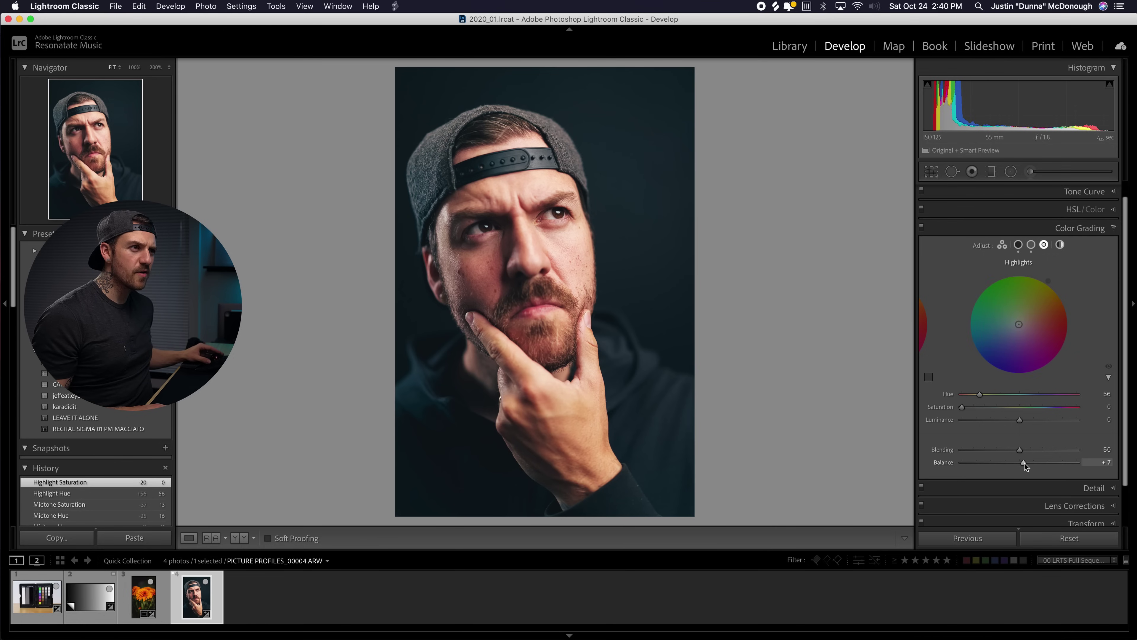
left_click_drag(1024, 463, 1036, 462)
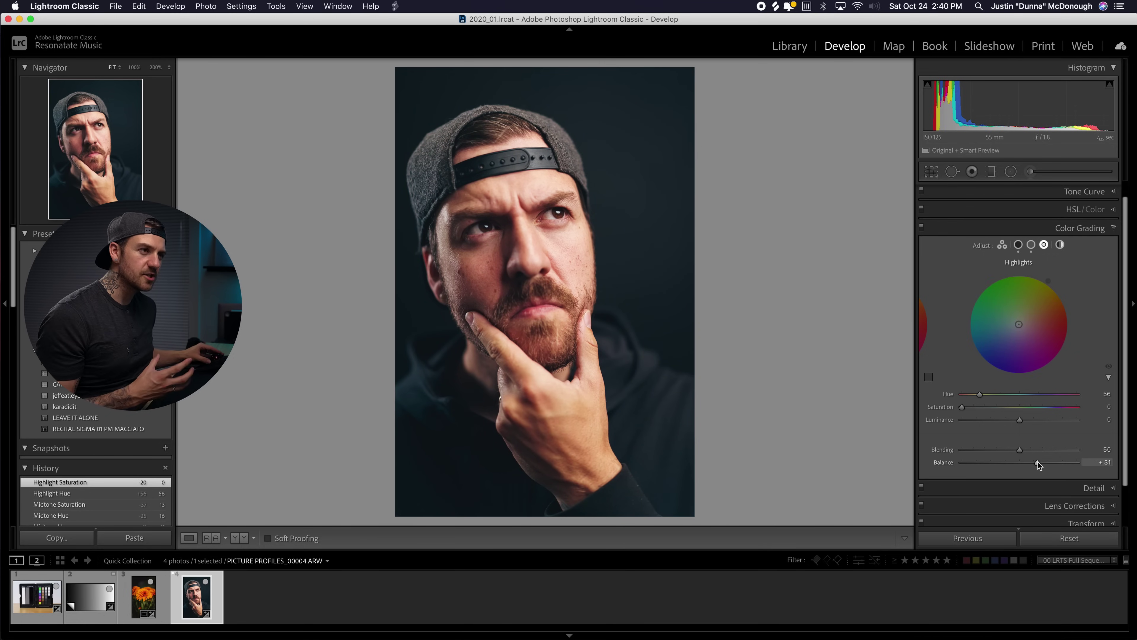
left_click_drag(1038, 462, 1037, 462)
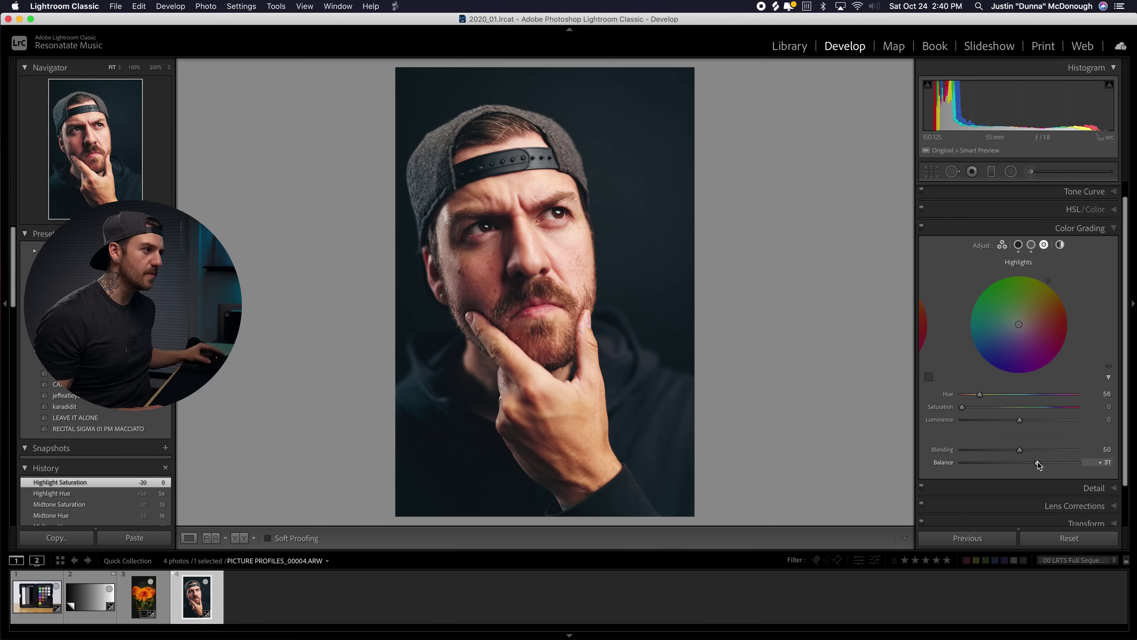
left_click(922, 227)
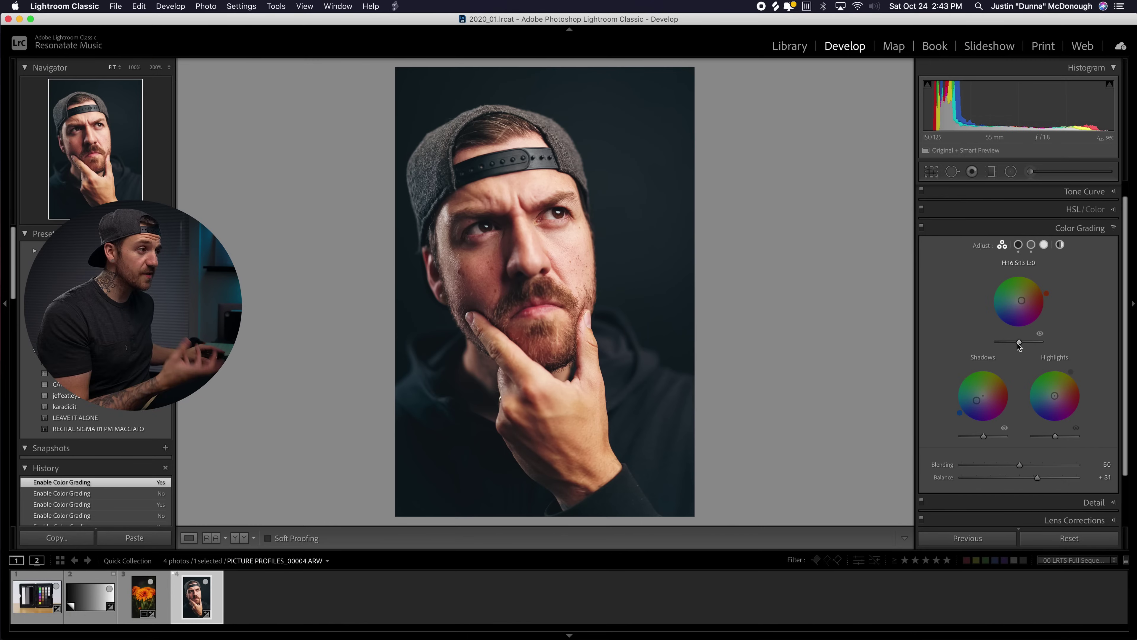
- Brighten the graded midtones and darken shadow luminance to -40
left_click_drag(1019, 342, 1030, 342)
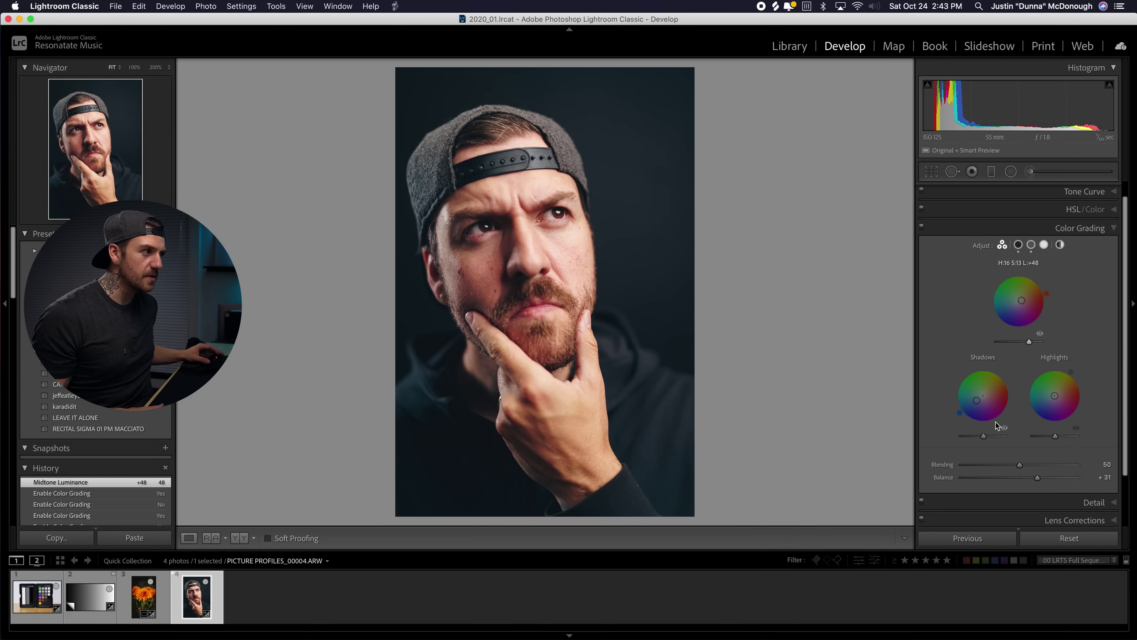
left_click_drag(983, 438, 973, 440)
left_click_drag(974, 440, 975, 437)
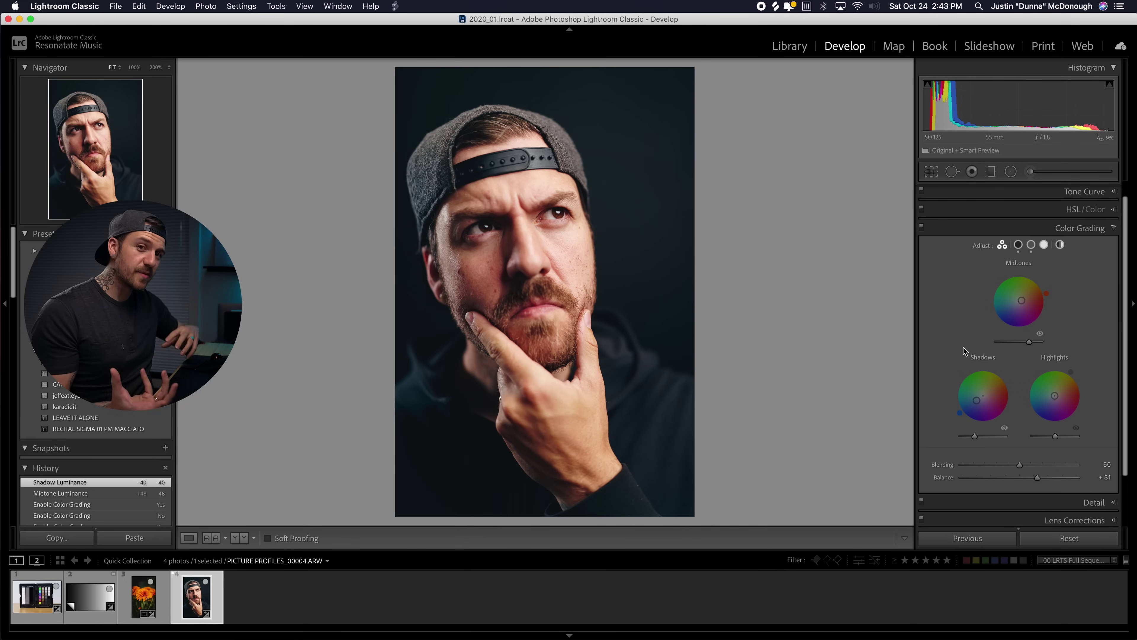
- Toggle Color Grading off and on to compare the portrait before and after
left_click(922, 226)
double_click(922, 226)
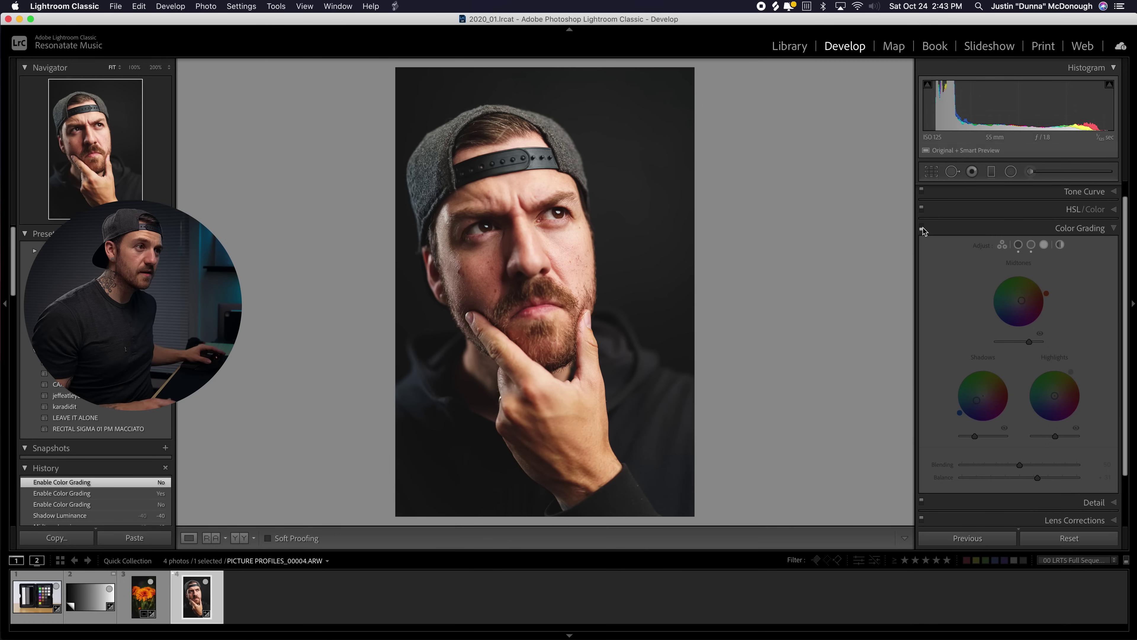
left_click(922, 226)
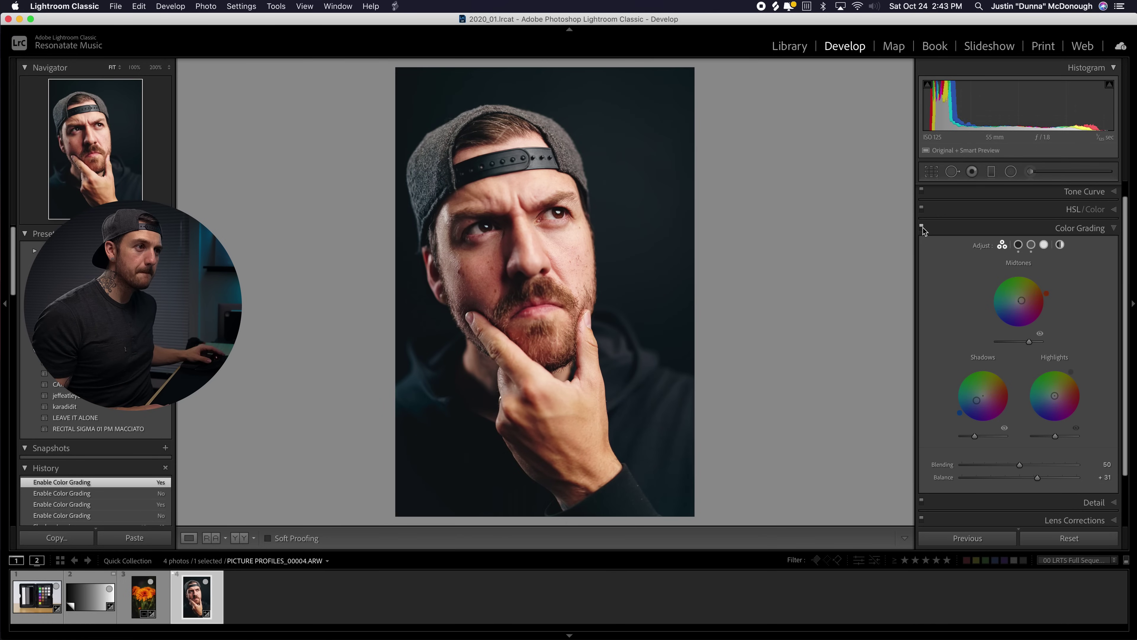
left_click(924, 227)
left_click(922, 227)
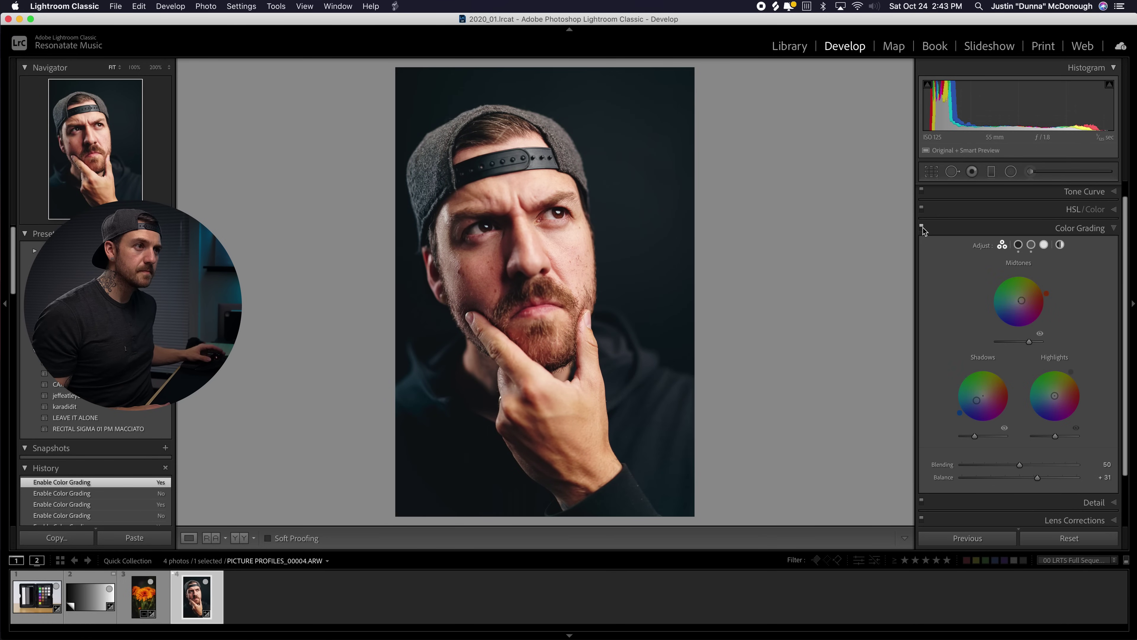
left_click(923, 227)
left_click(922, 227)
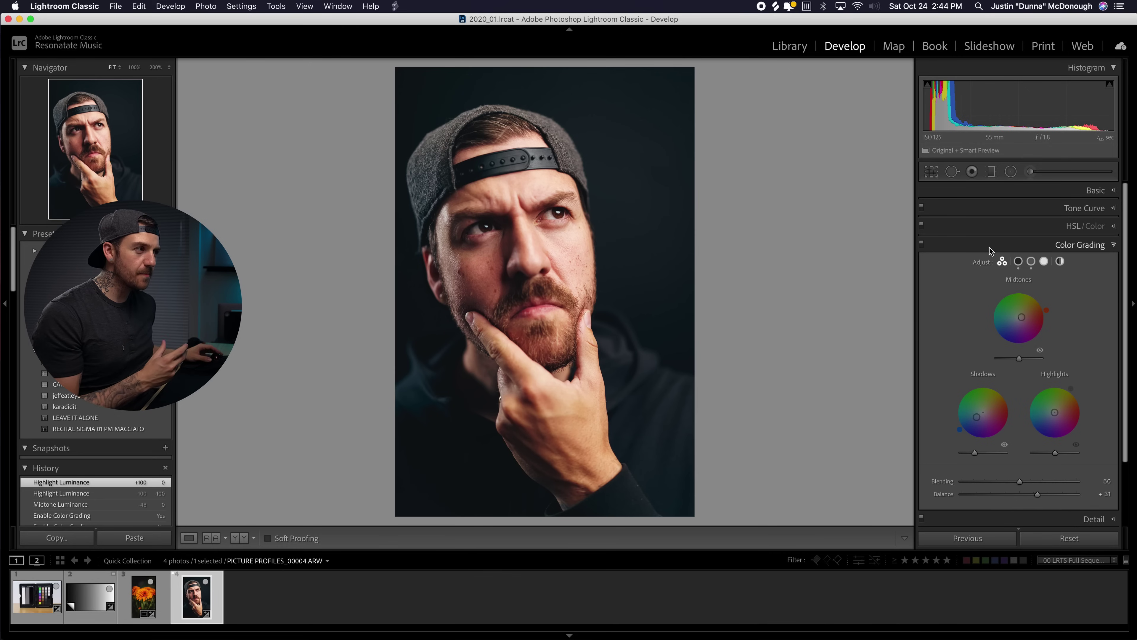
- Expand the Basic panel and move to the ColorChecker photo
left_click(1021, 192)
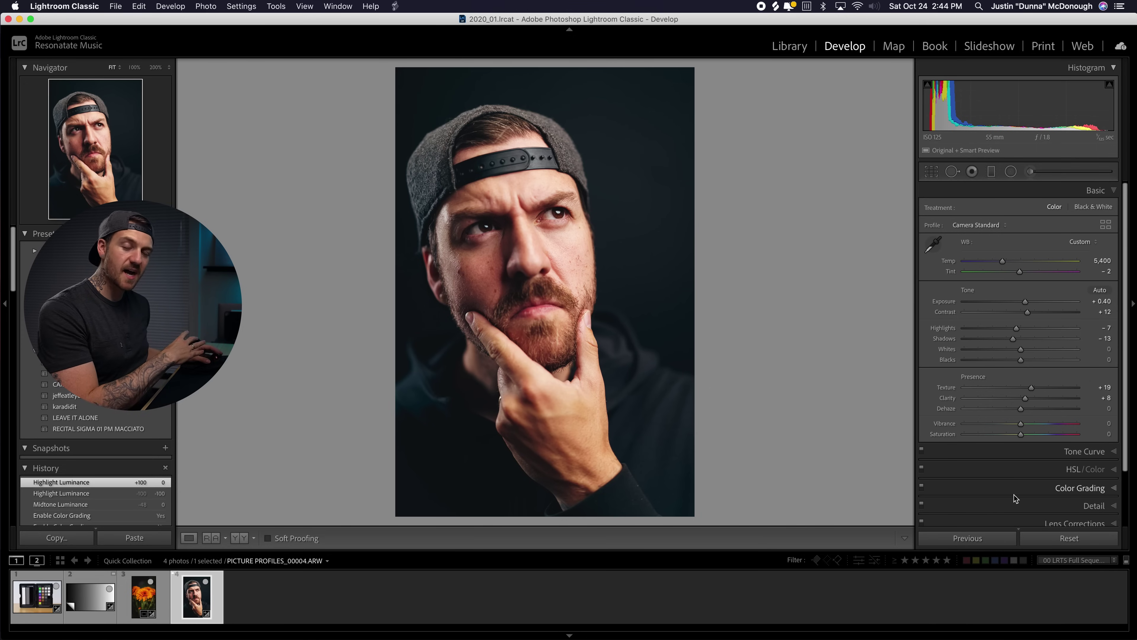
key("Left")
key("Left")
key("Left")
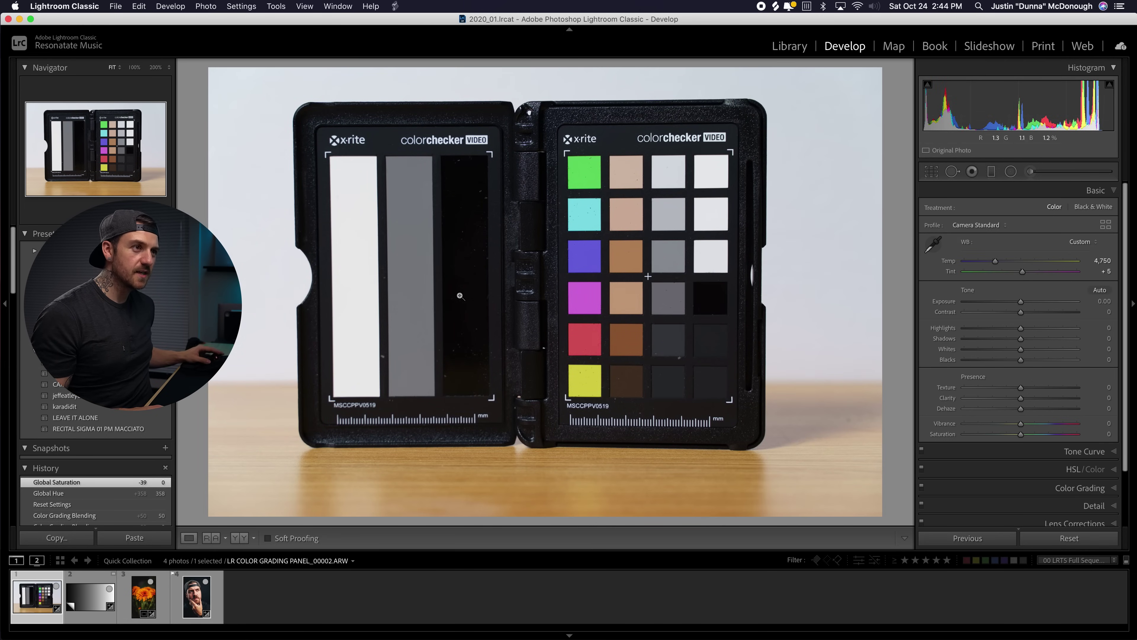
- Push ColorChecker midtones strongly green, raise Exposure to +1.65, and toggle the grade off and on
left_click(1079, 488)
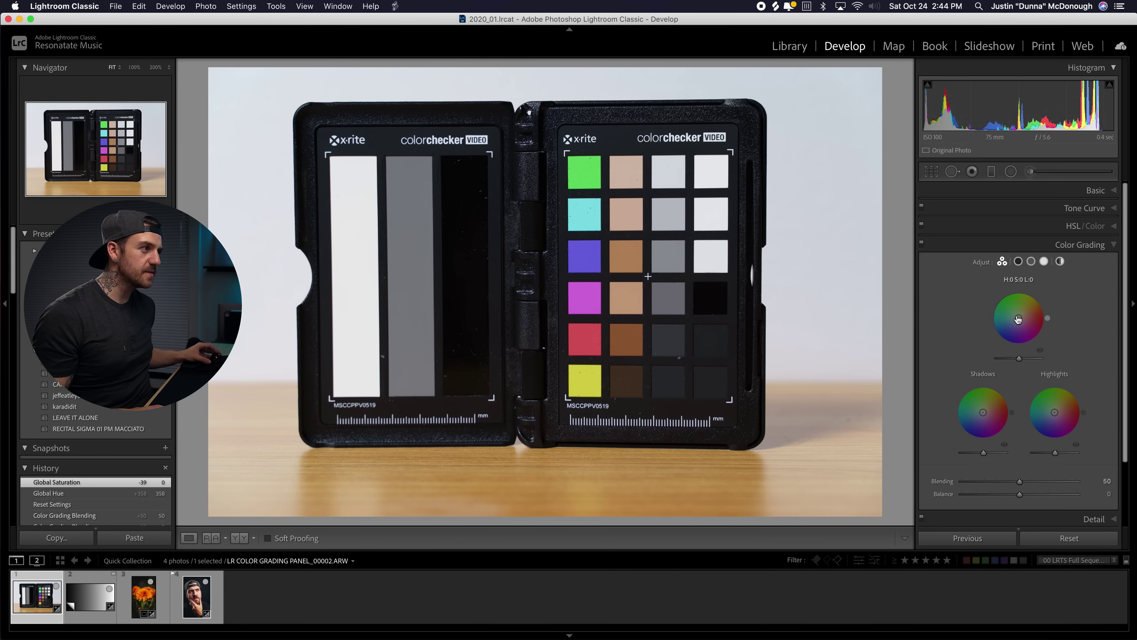
left_click_drag(1019, 318, 1018, 297)
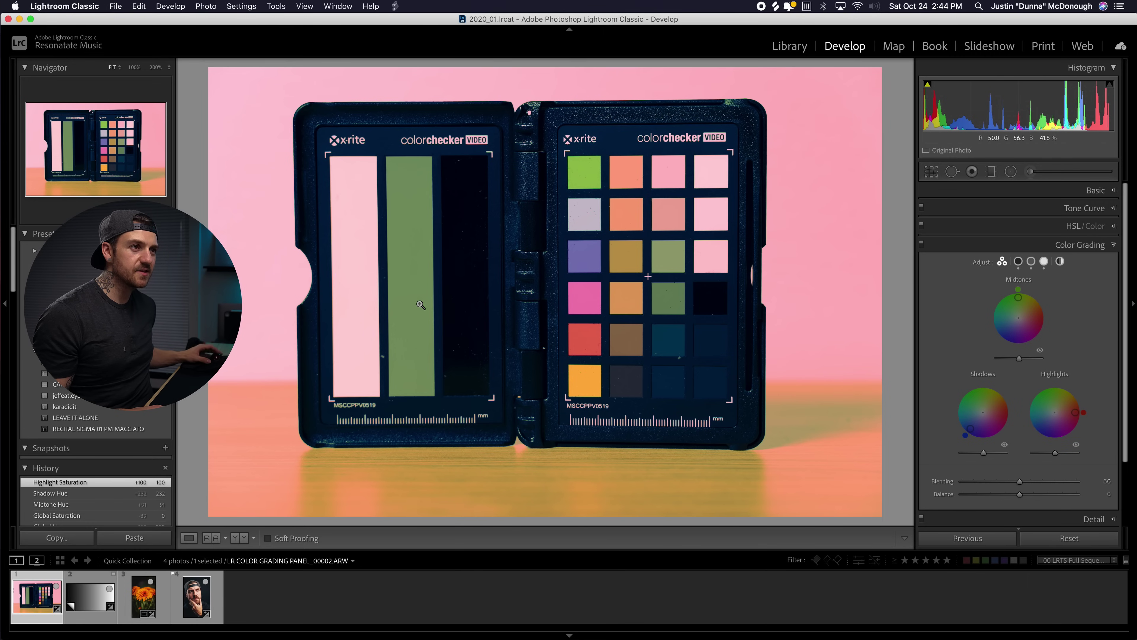
left_click(1096, 190)
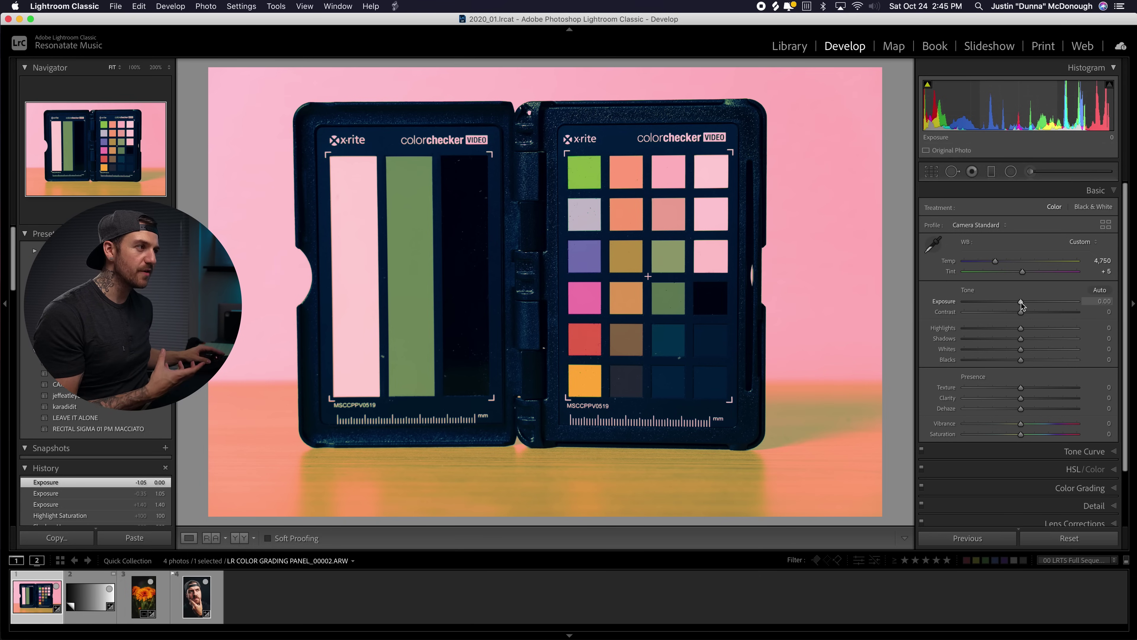
left_click_drag(1021, 305, 1040, 305)
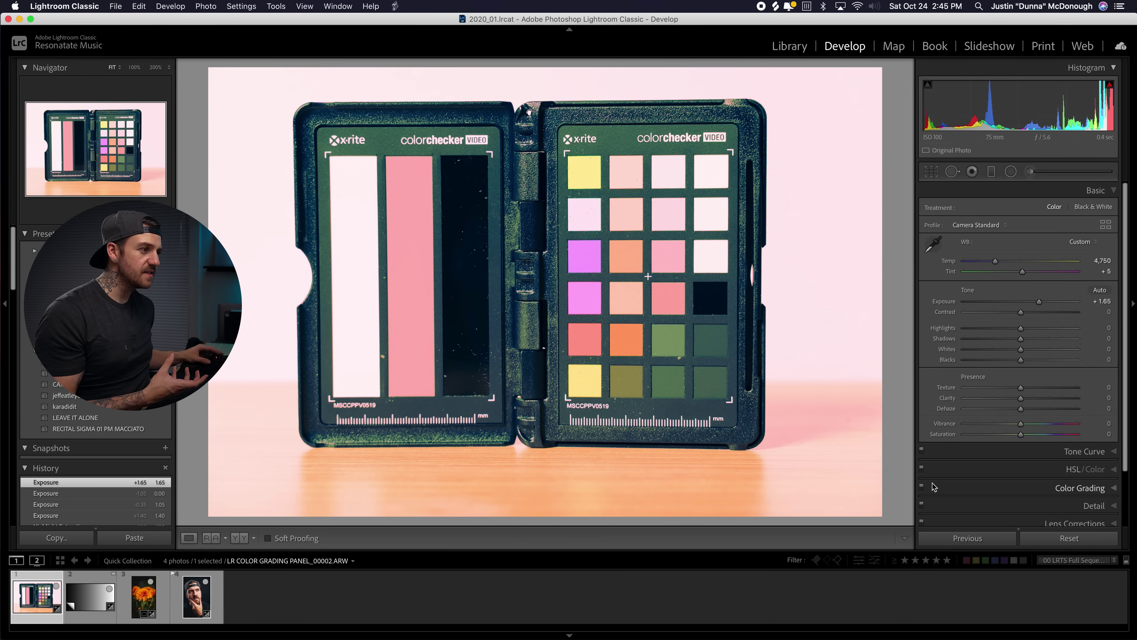
left_click(921, 486)
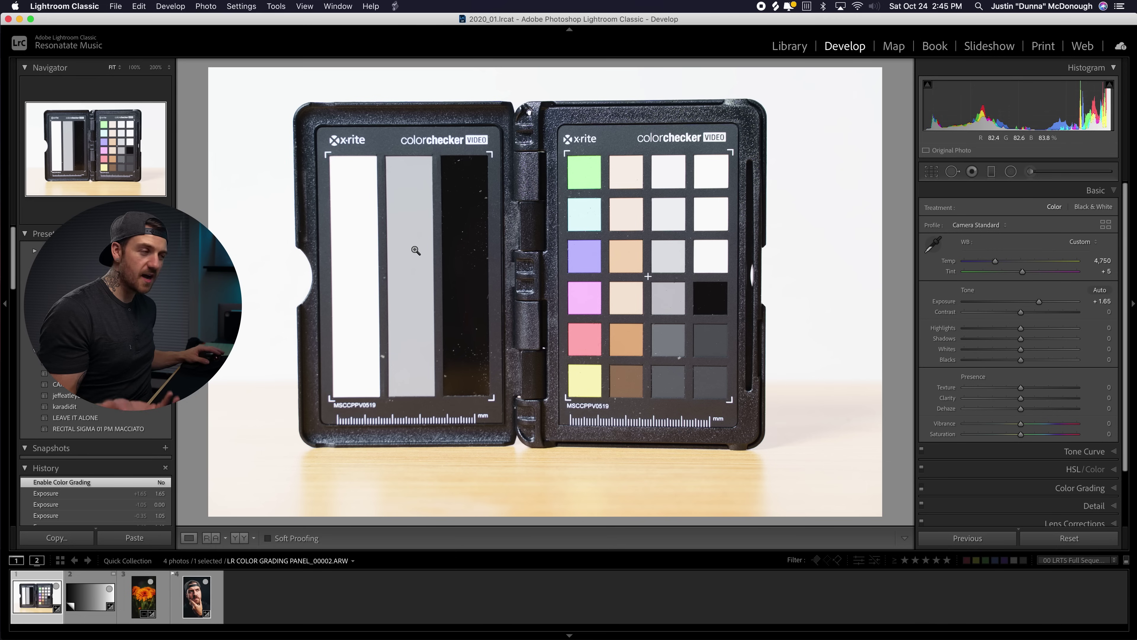
left_click(921, 486)
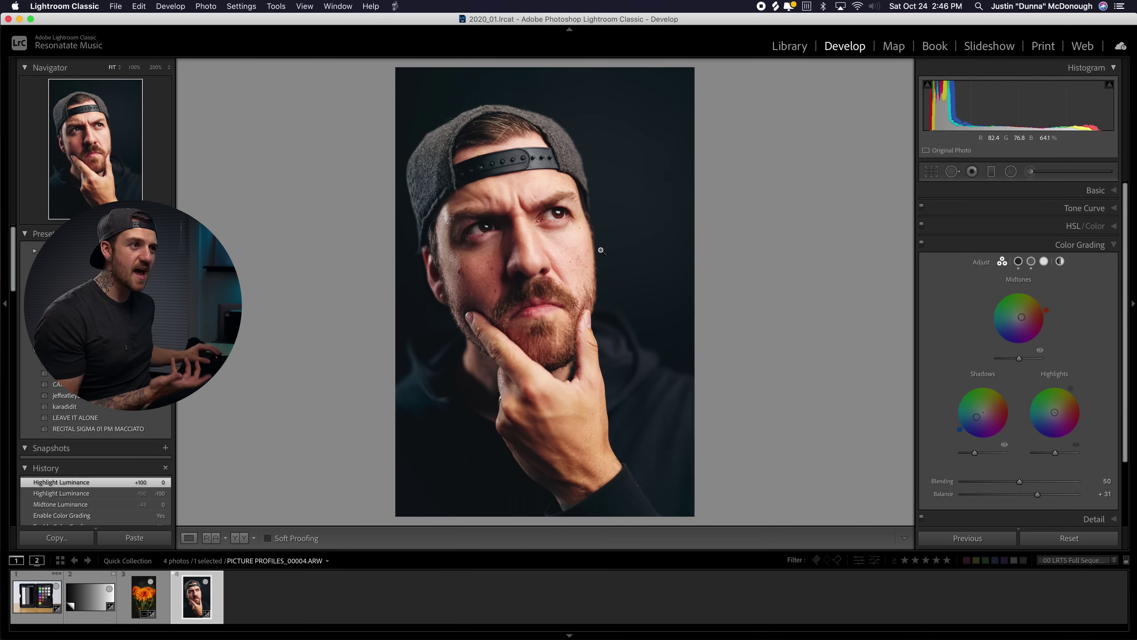
left_click(920, 244)
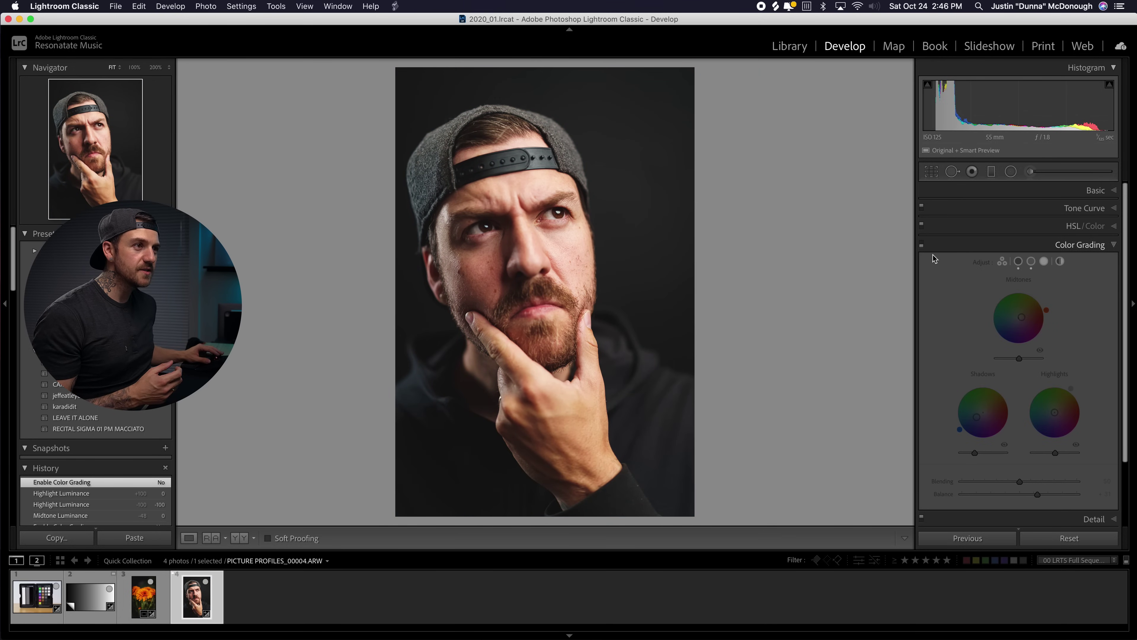
left_click(1023, 190)
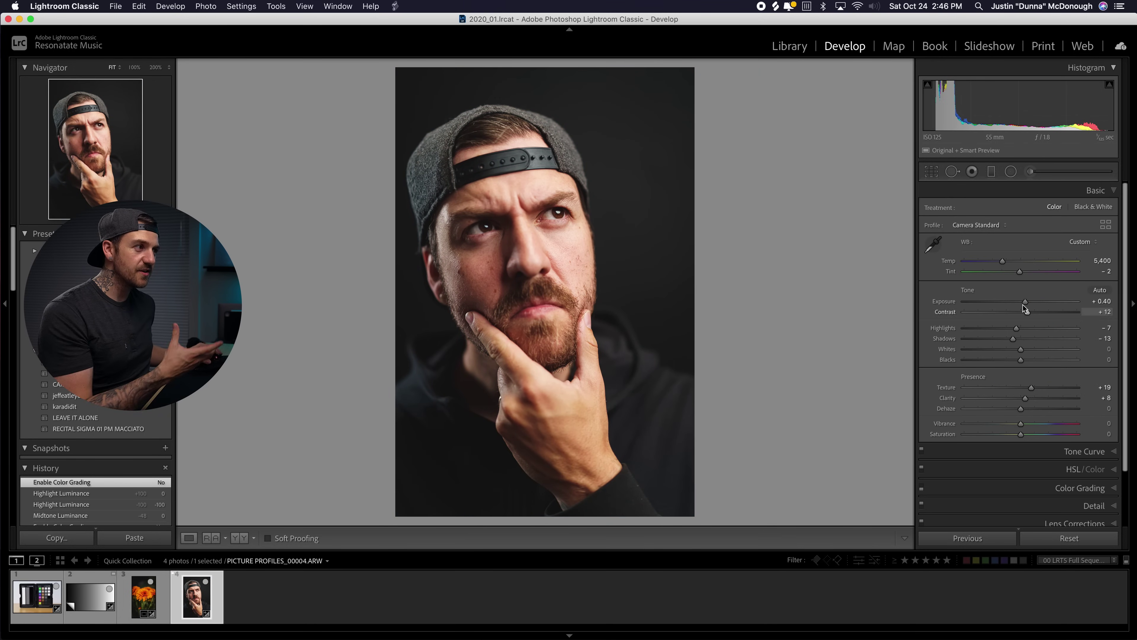
left_click(1068, 190)
left_click(1058, 336)
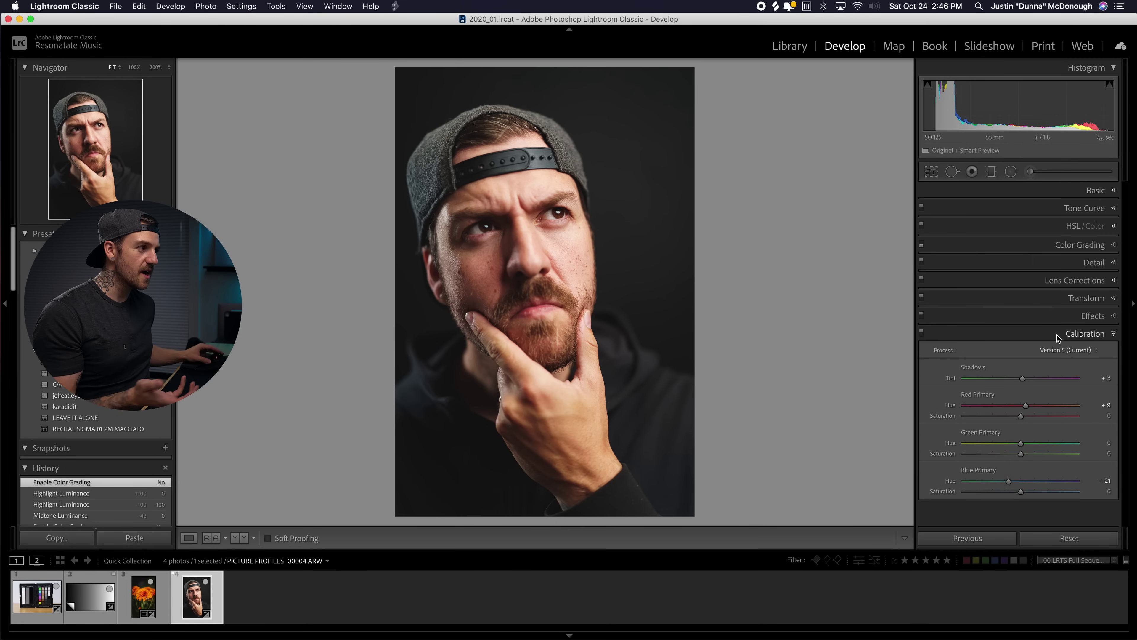
left_click(1058, 337)
left_click(1073, 210)
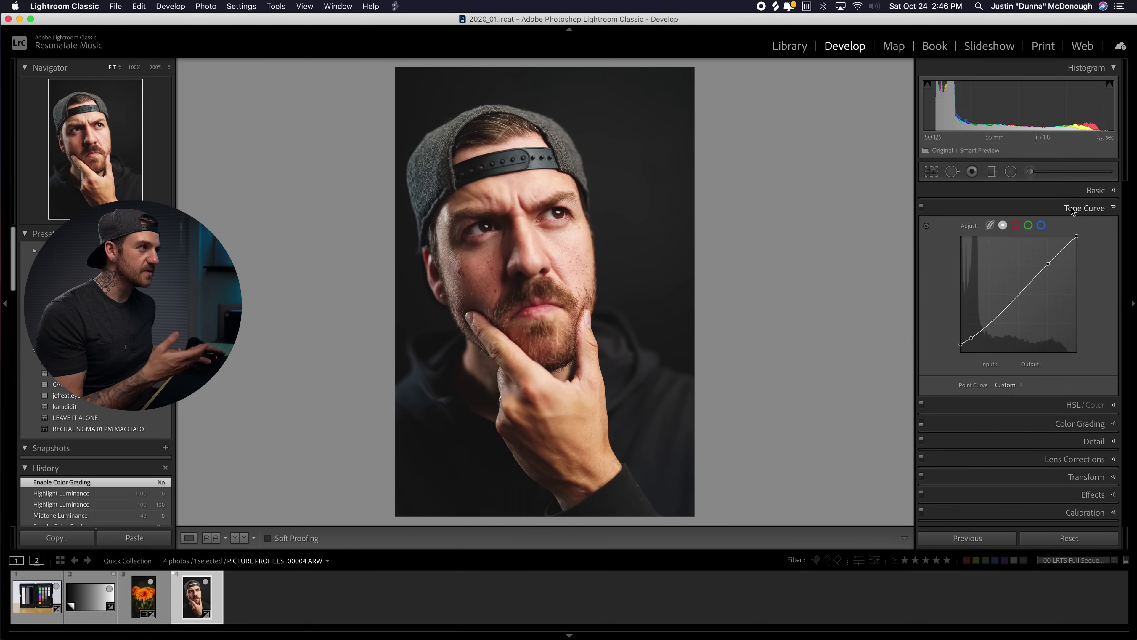
left_click(1073, 210)
left_click(1046, 245)
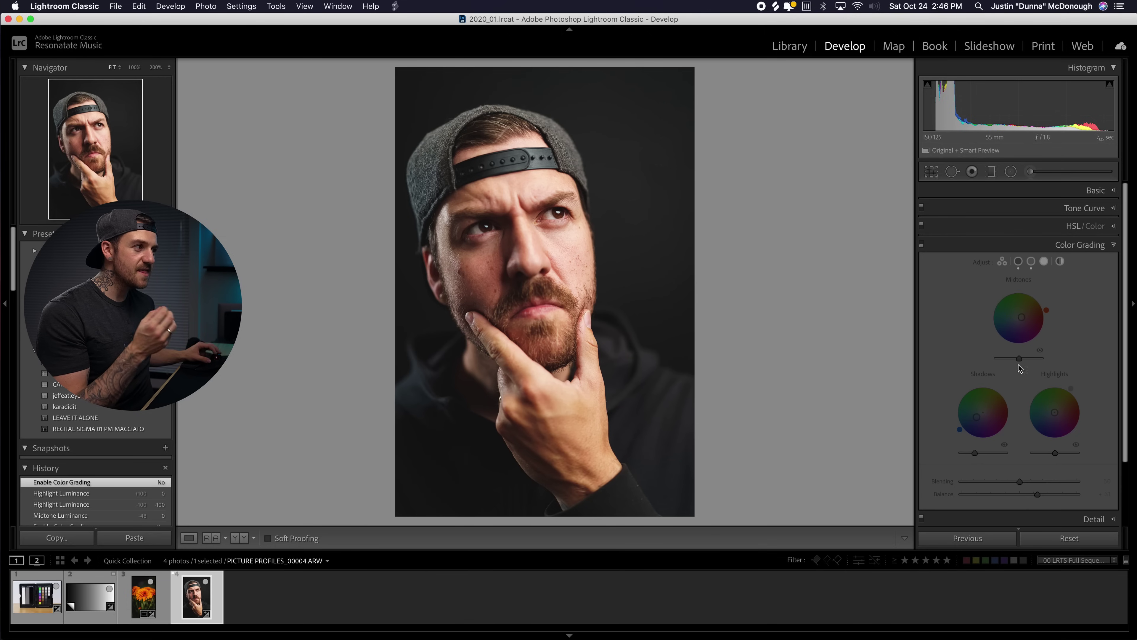
left_click(922, 245)
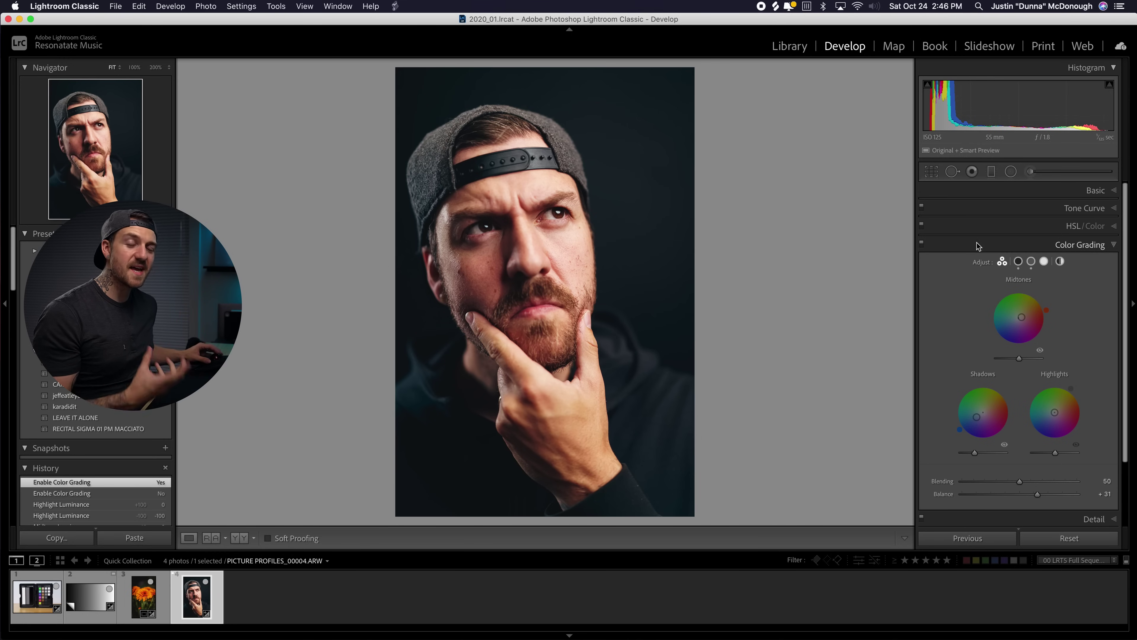
left_click(1019, 190)
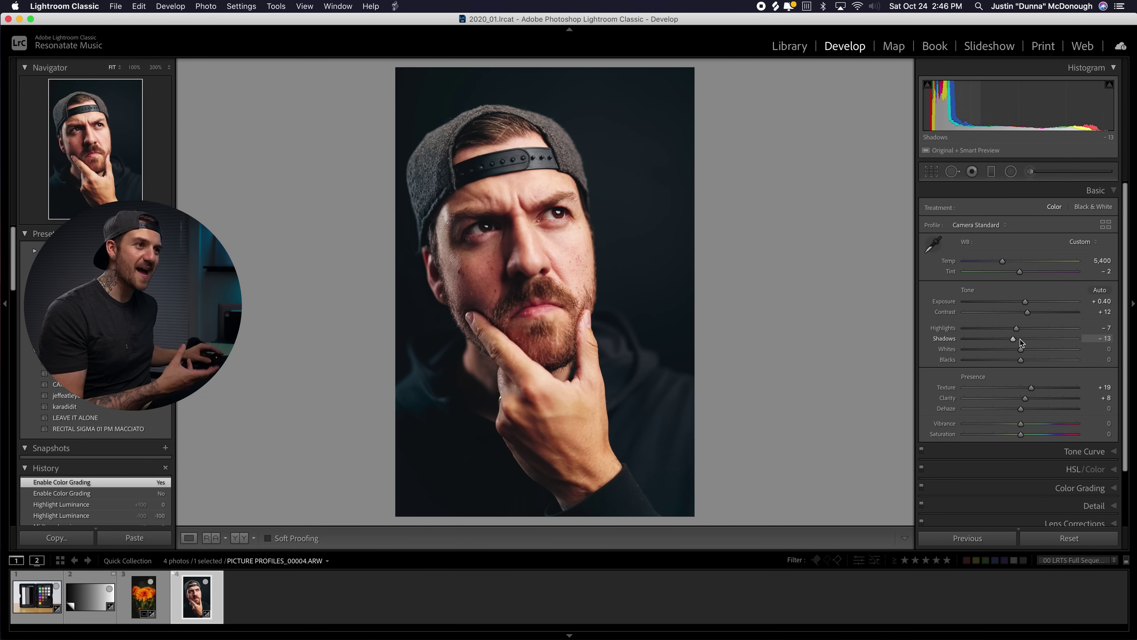
left_click(1033, 189)
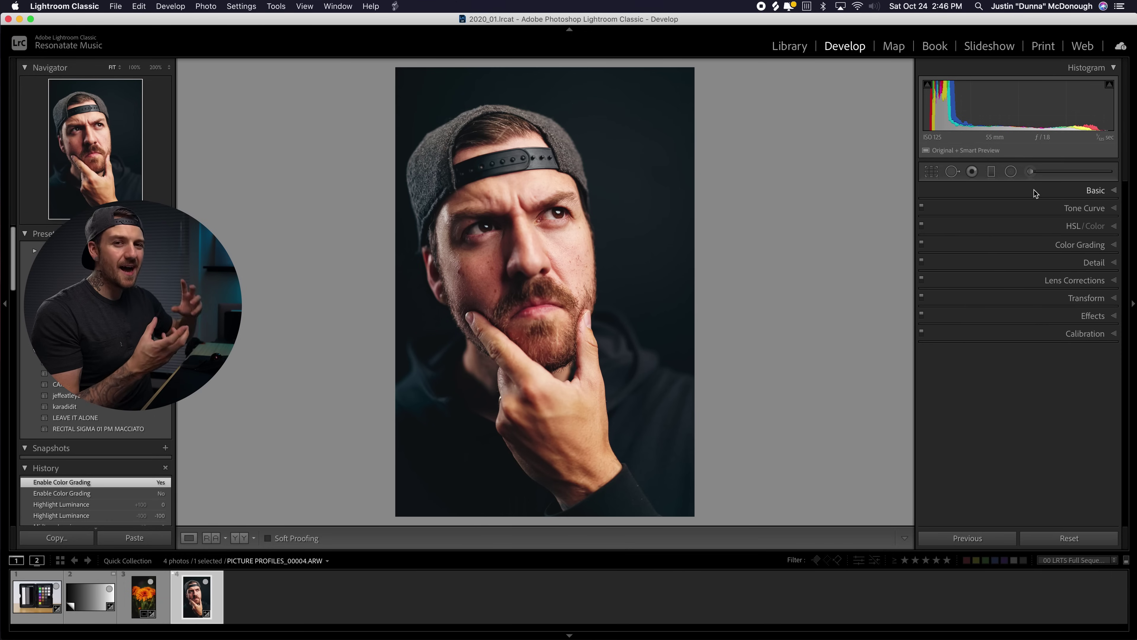
left_click(1044, 246)
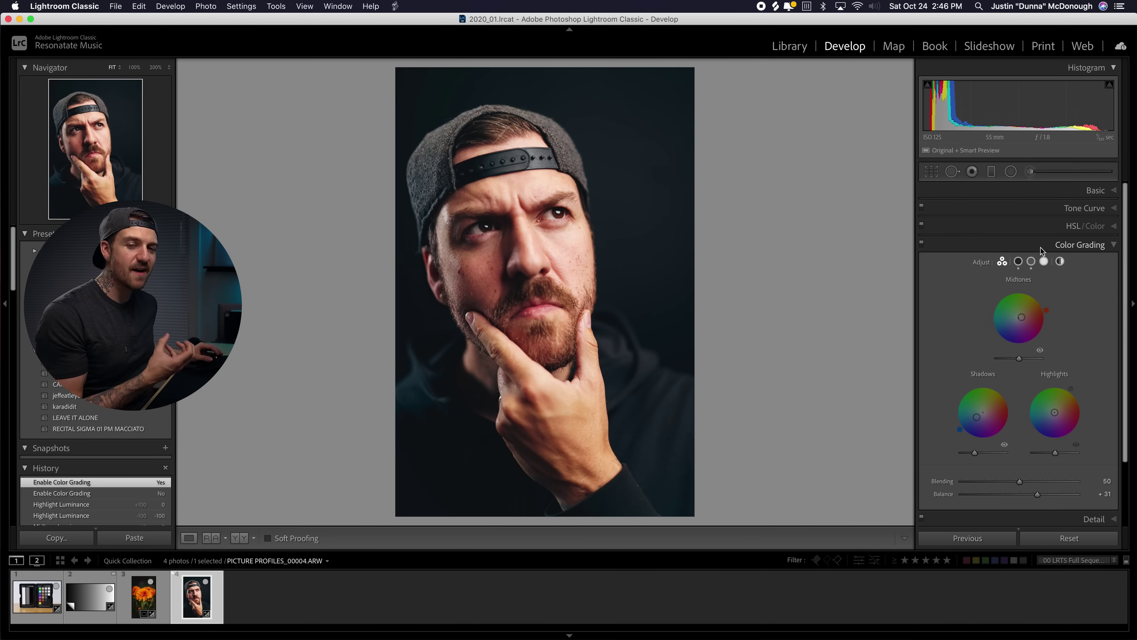